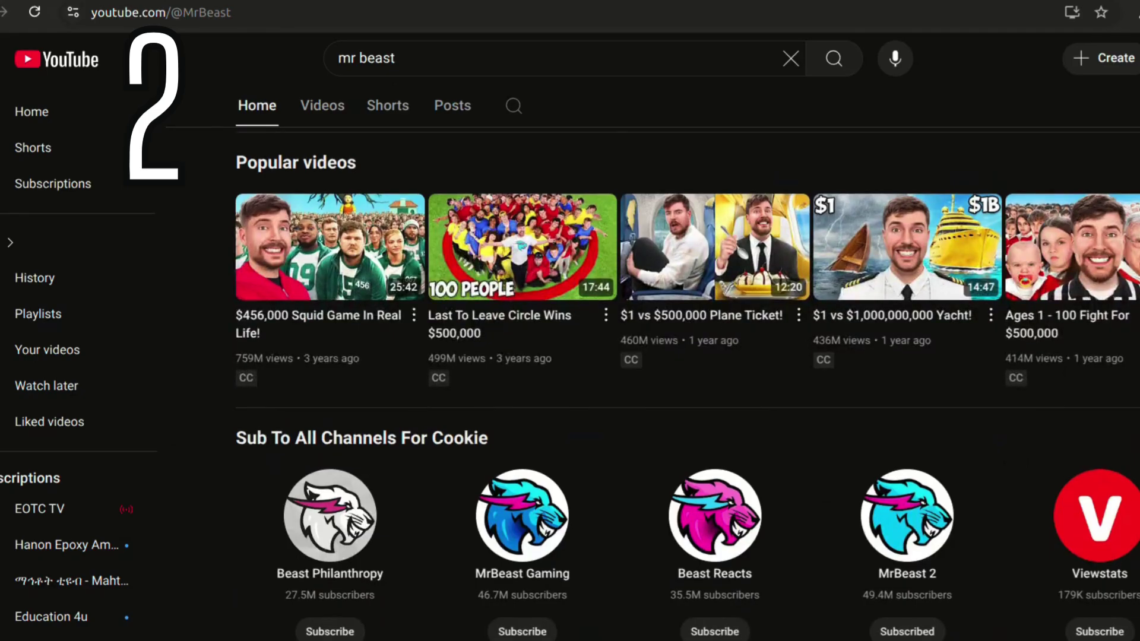
Look through the MrBeast and Gordon Ramsay YouTube channel pages, including their series and popular videos
scroll(687, 357, "up", 15)
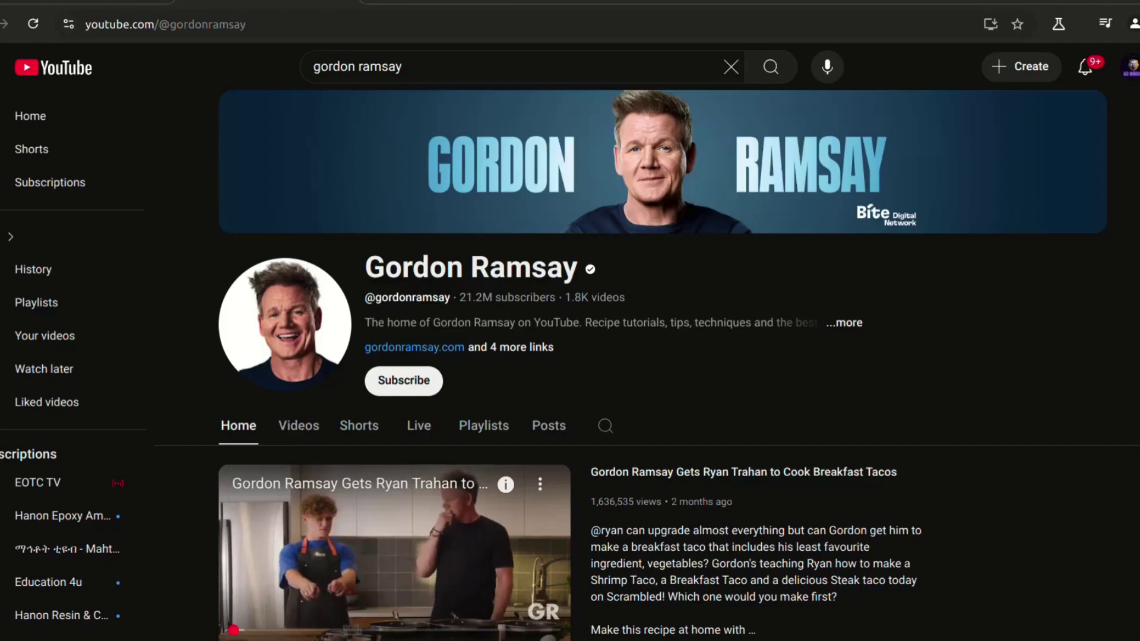
scroll(369, 430, "down", 5)
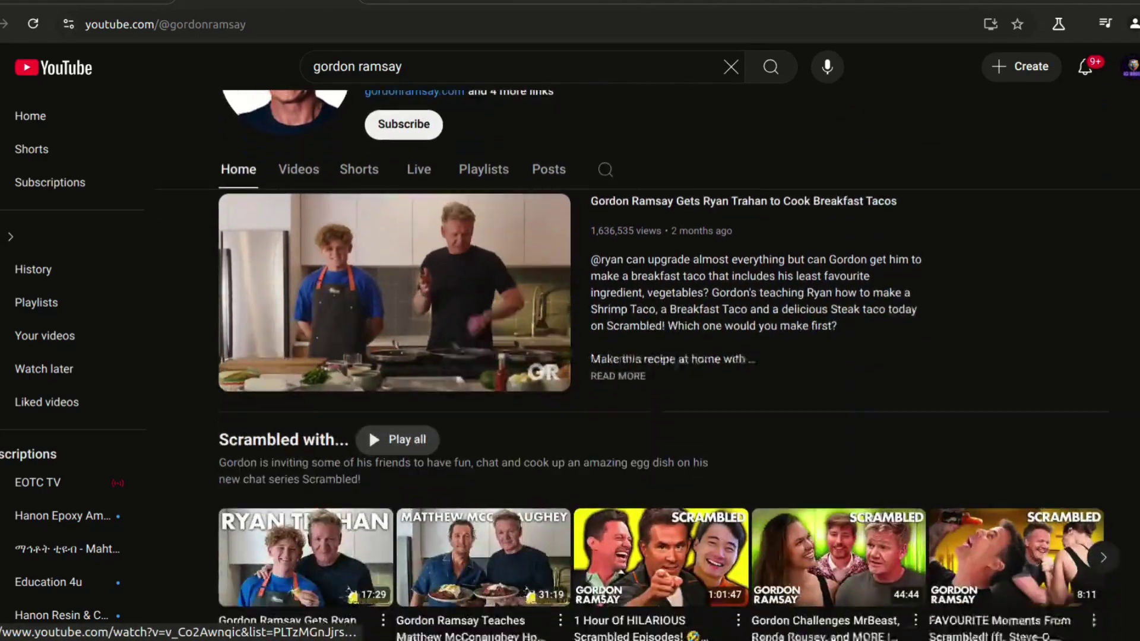
scroll(368, 429, "down", 5)
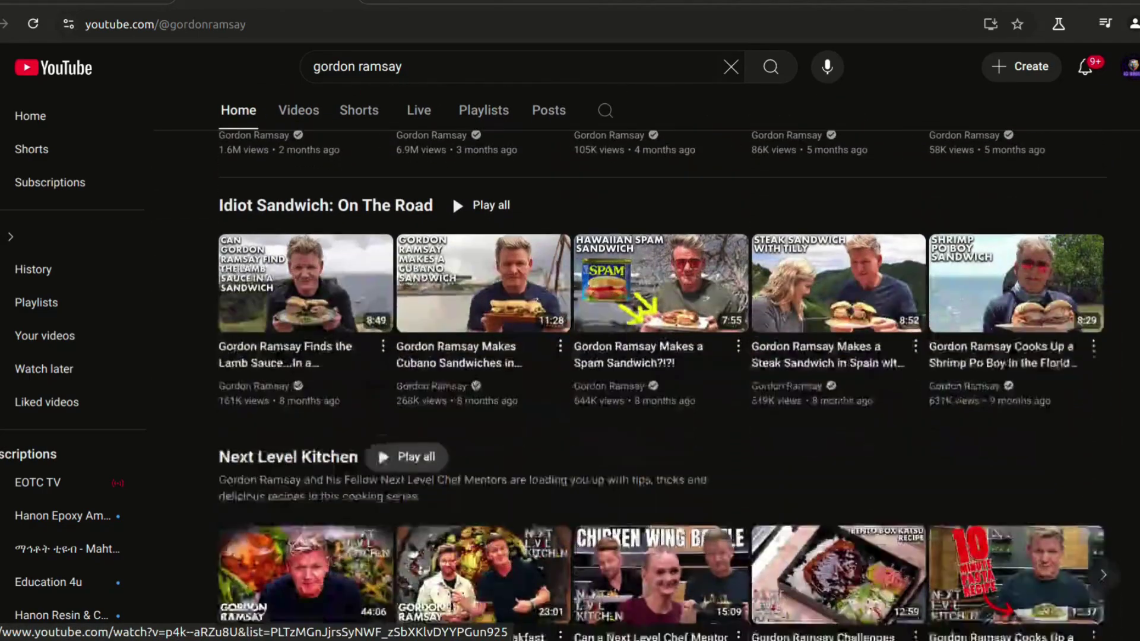
scroll(410, 457, "down", 15)
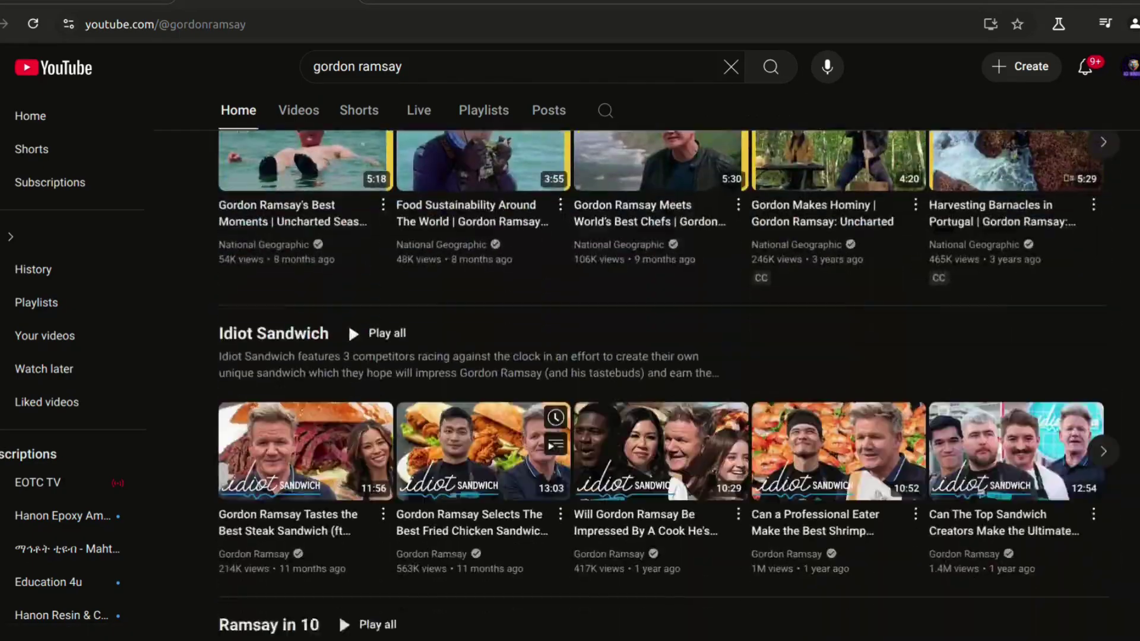
scroll(410, 457, "down", 18)
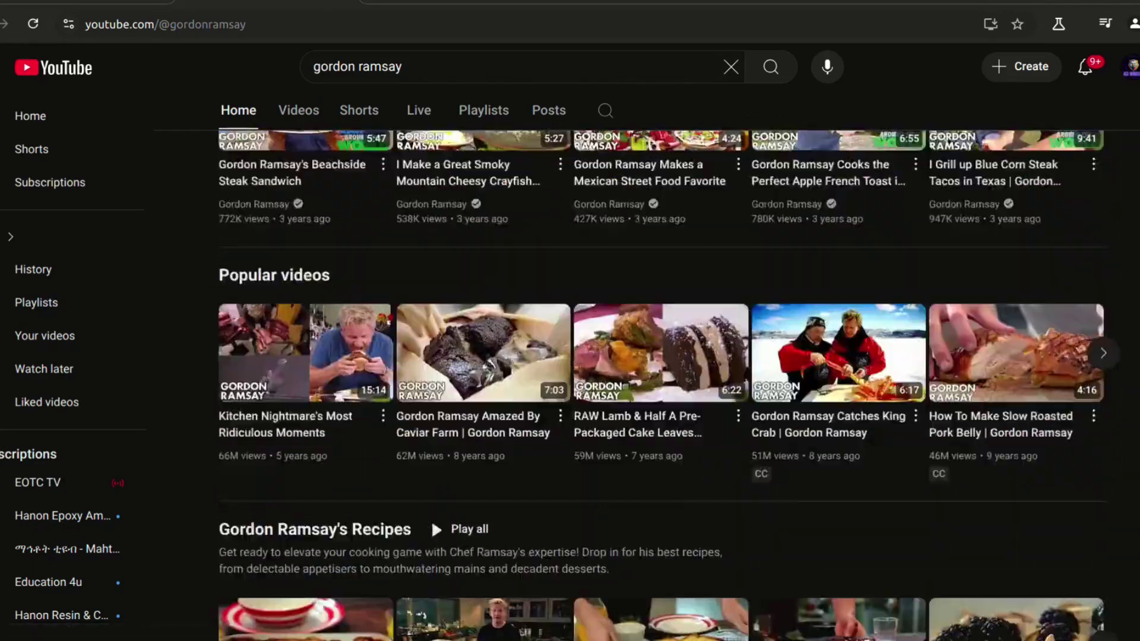
scroll(669, 368, "down", 5)
scroll(669, 368, "up", 5)
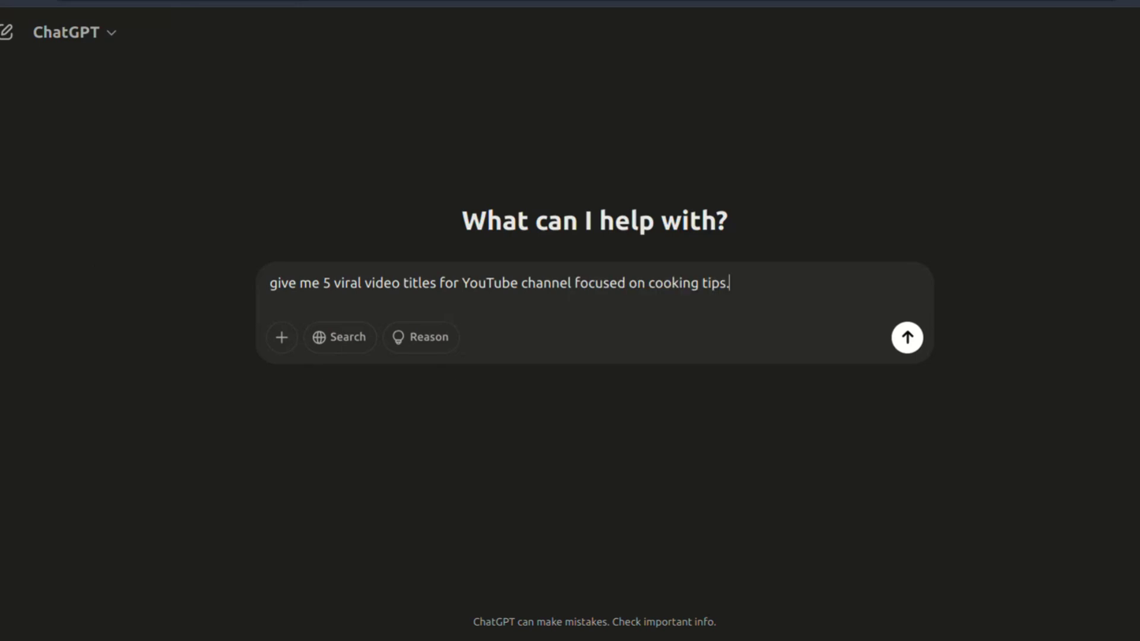
Ask ChatGPT for 5 viral video titles for a YouTube channel focused on cooking tips
key("Return")
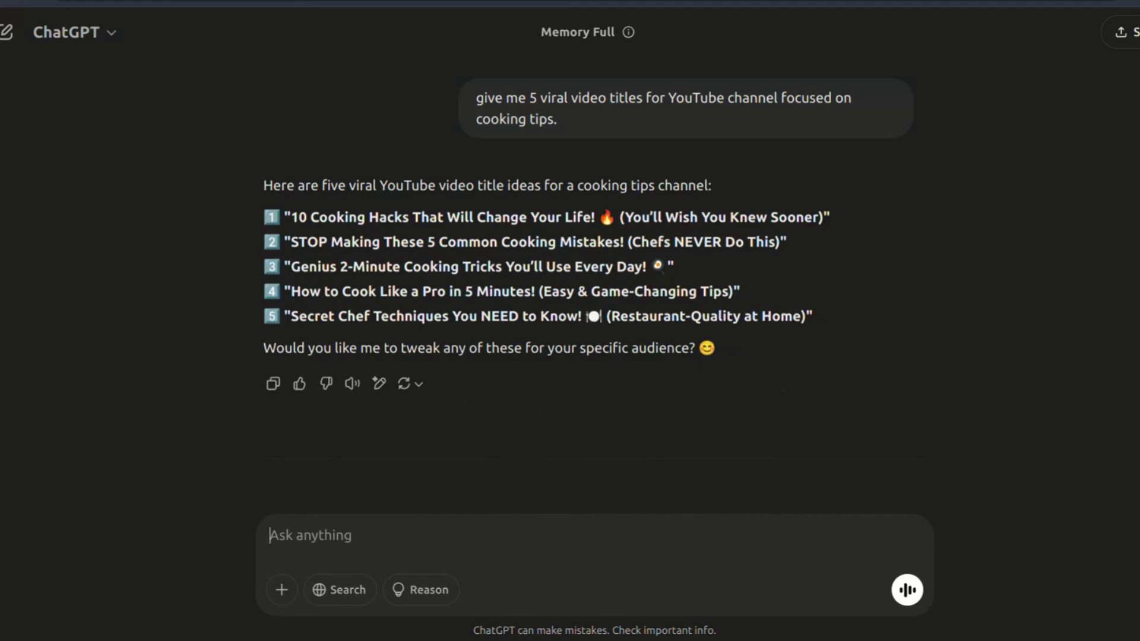
mouse_move(814, 317)
left_mouse_down()
mouse_move(462, 218)
mouse_move(597, 291)
mouse_move(813, 316)
left_mouse_up()
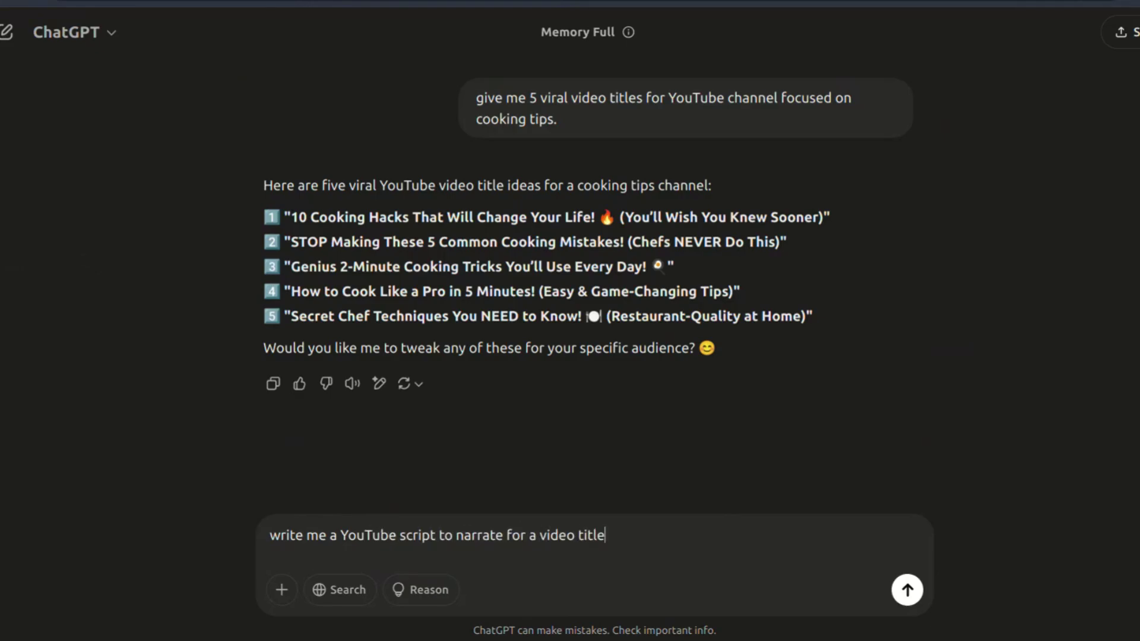
Request a YouTube narration script for "10 Cooking Hacks That Will Change Your Life! 🔥 (You'll Wish You Knew Sooner)" and read through it
type("' 10 Cooking Hacks That Will Change Your Life! 🔥 (You'll Wish You Knew Sooner) '")
key("Return")
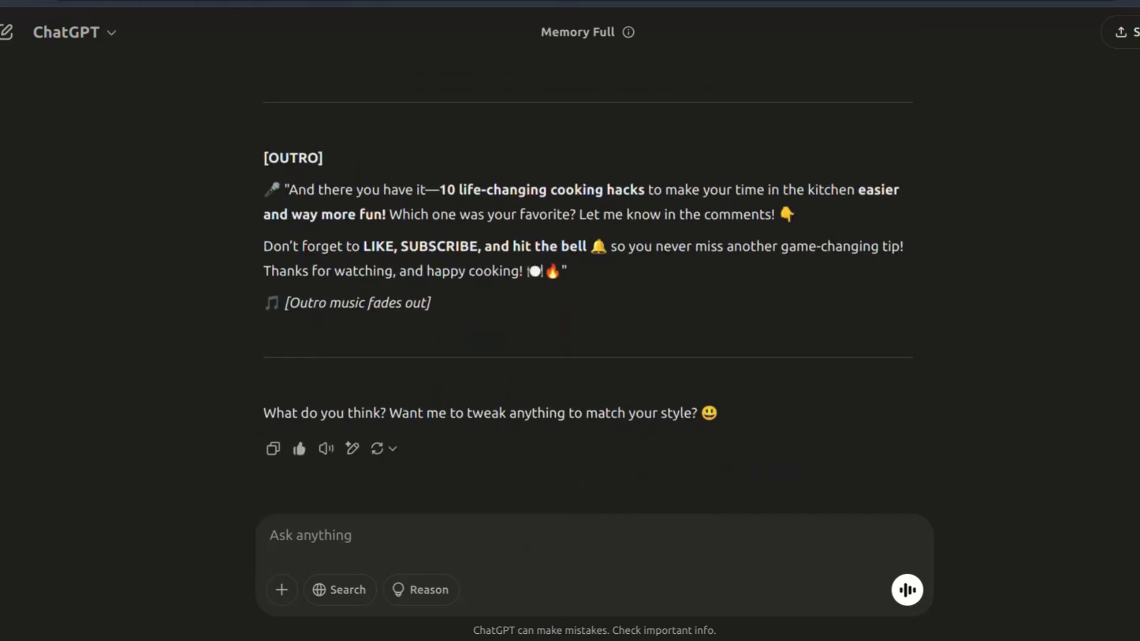
scroll(588, 285, "up", 20)
scroll(588, 285, "down", 9)
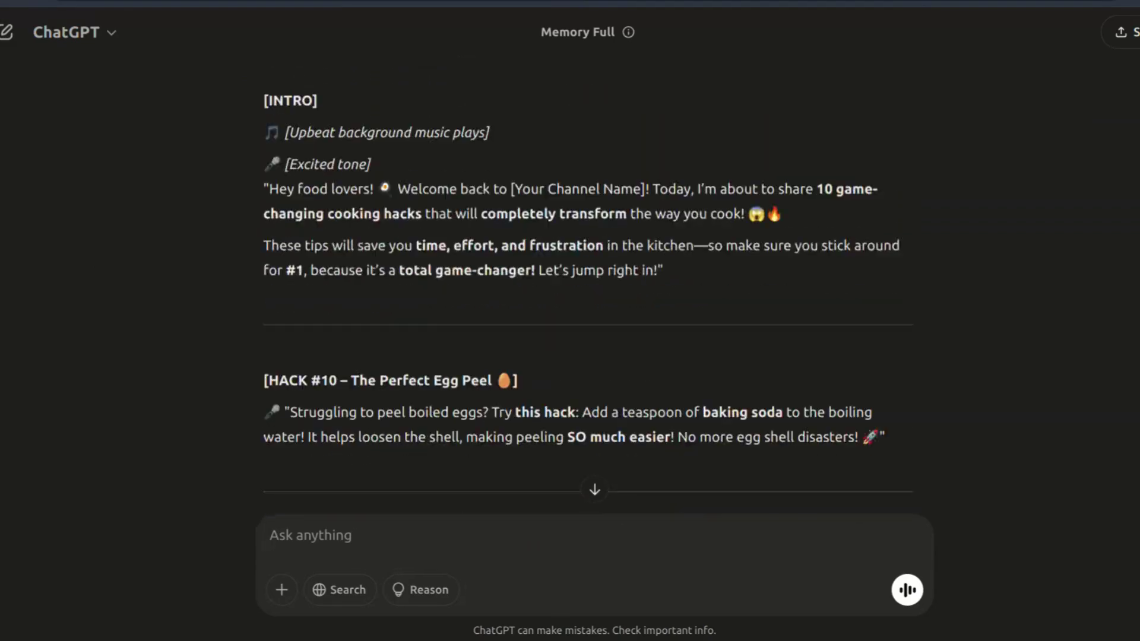
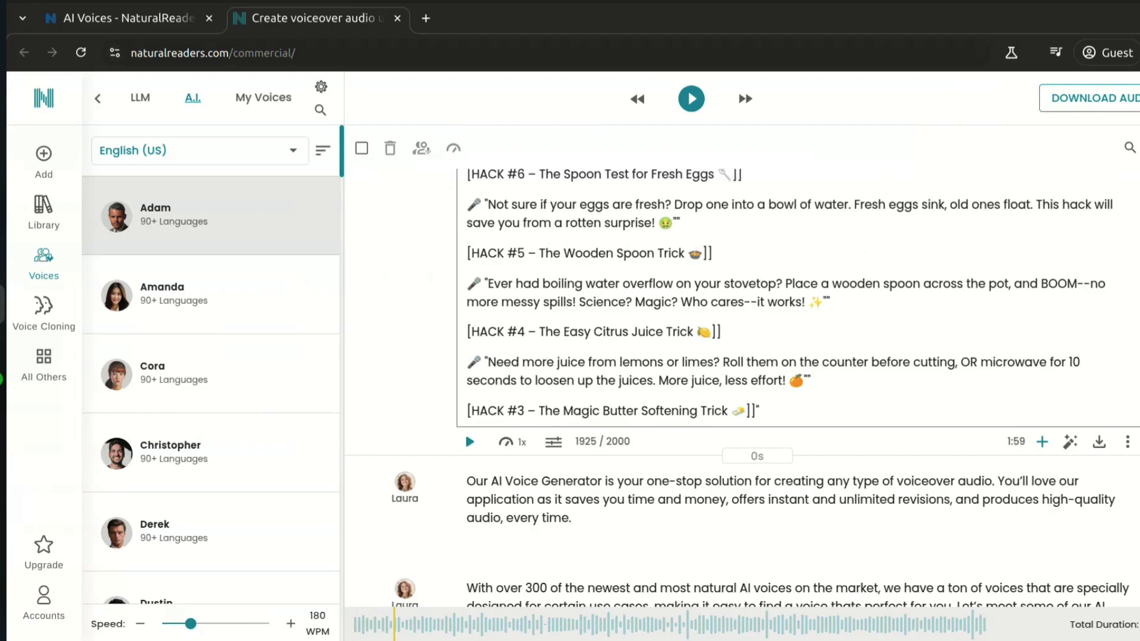
Preview the voiceover of the cooking hacks script in the NaturalReader editor, and close the editor
left_click(469, 441)
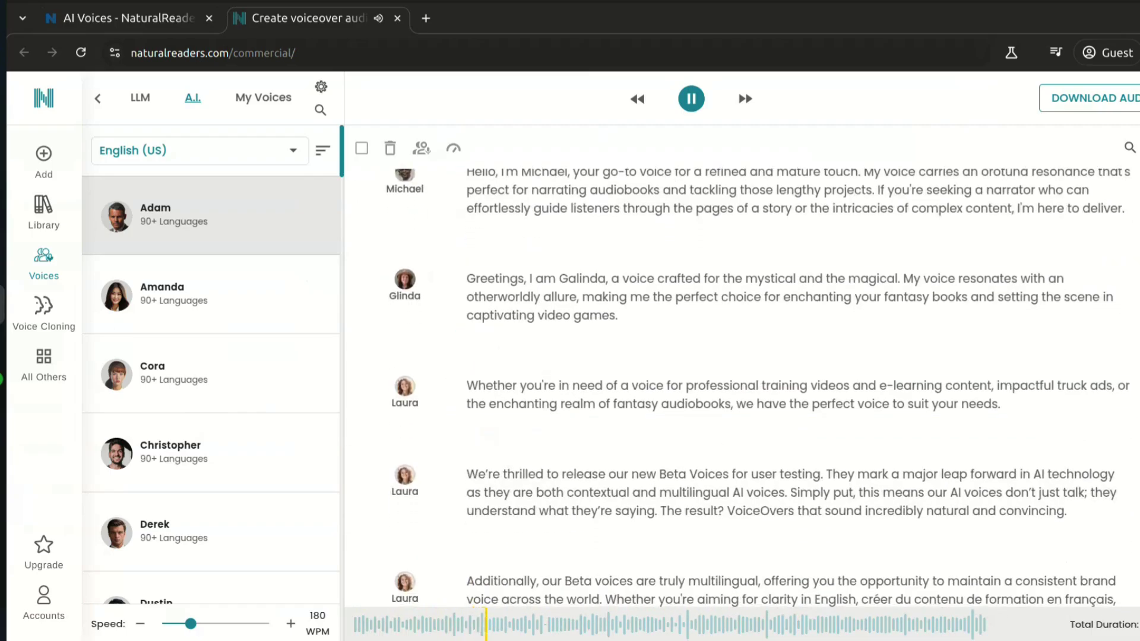
key("ctrl+w")
Look over the voices, supported formats and voice styles on the NaturalReader home page, and play the Friendly style sample
scroll(570, 353, "down", 15)
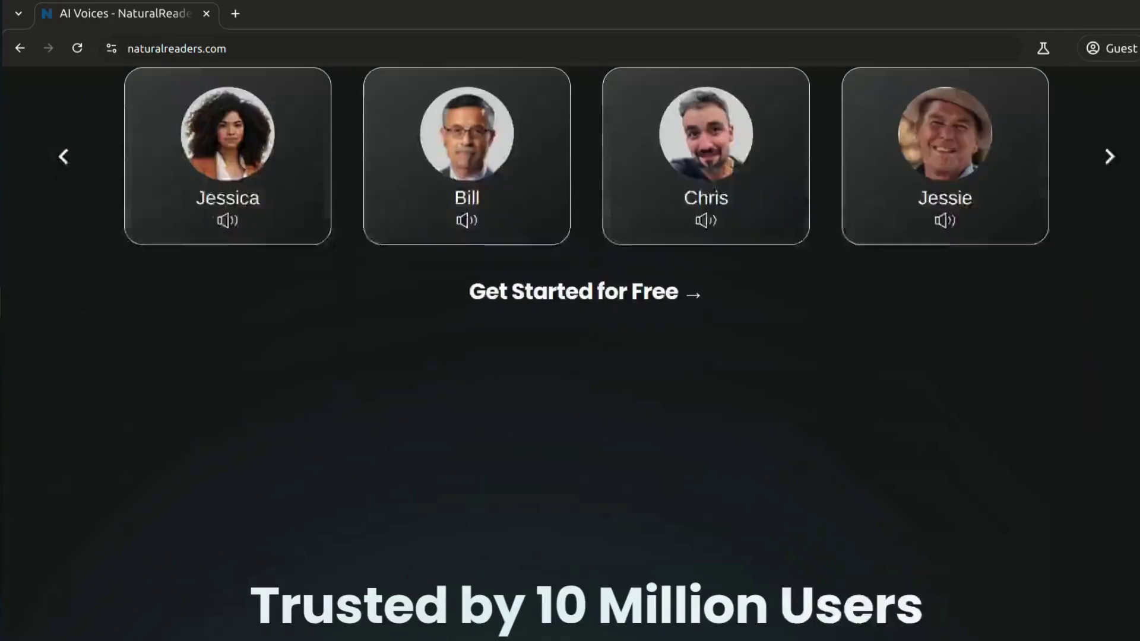
scroll(570, 353, "down", 15)
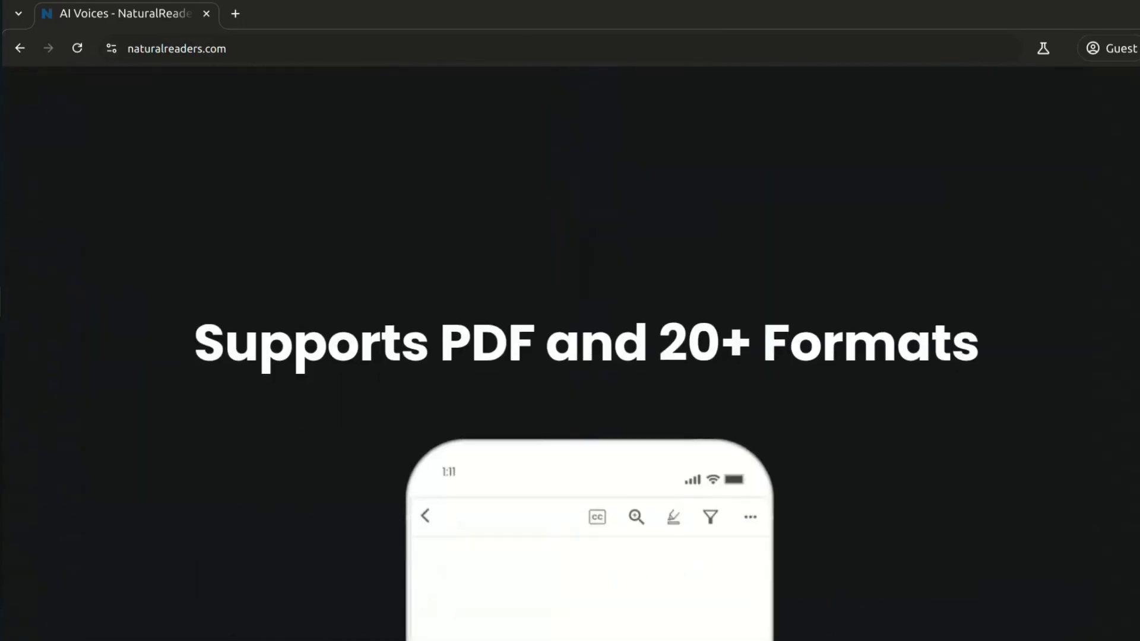
scroll(569, 353, "down", 10)
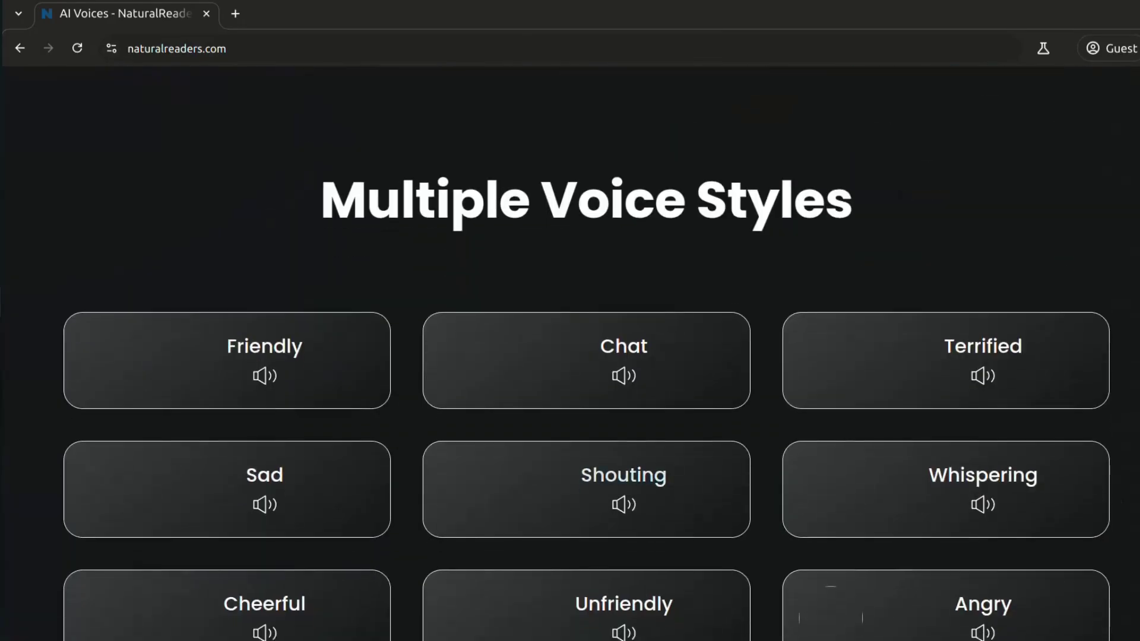
scroll(569, 353, "up", 10)
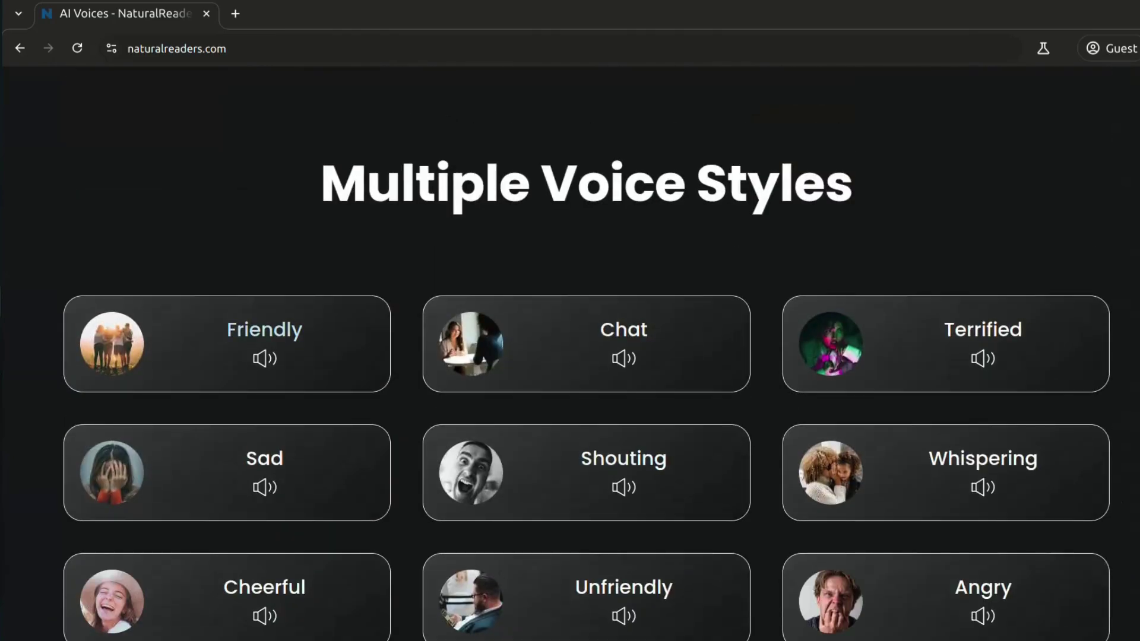
left_click(265, 358)
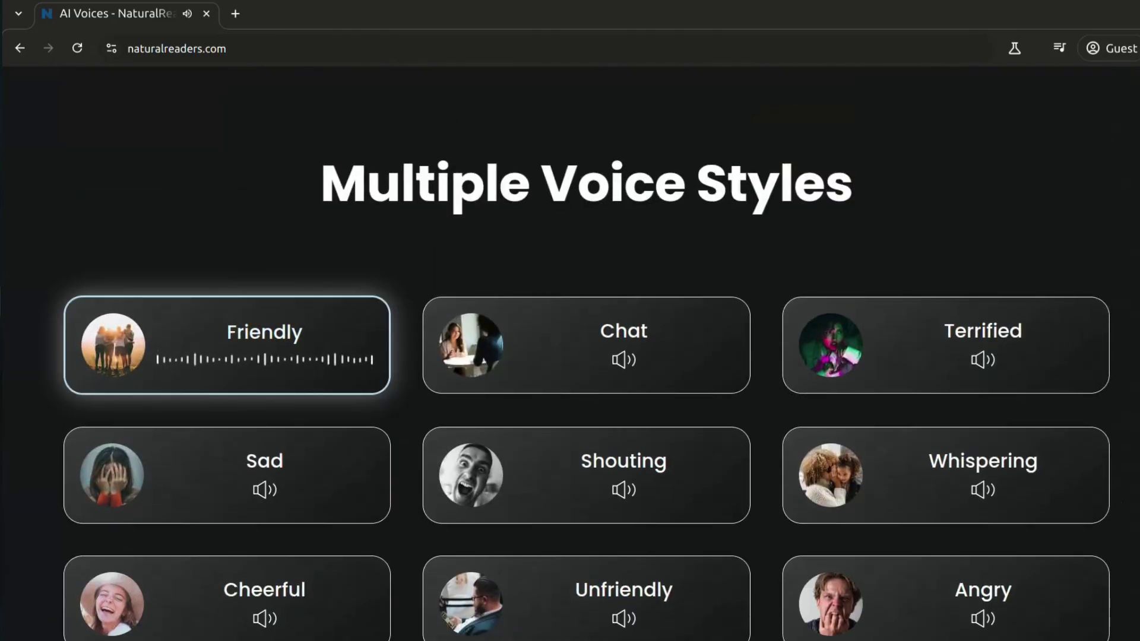
scroll(570, 353, "down", 12)
scroll(570, 353, "down", 10)
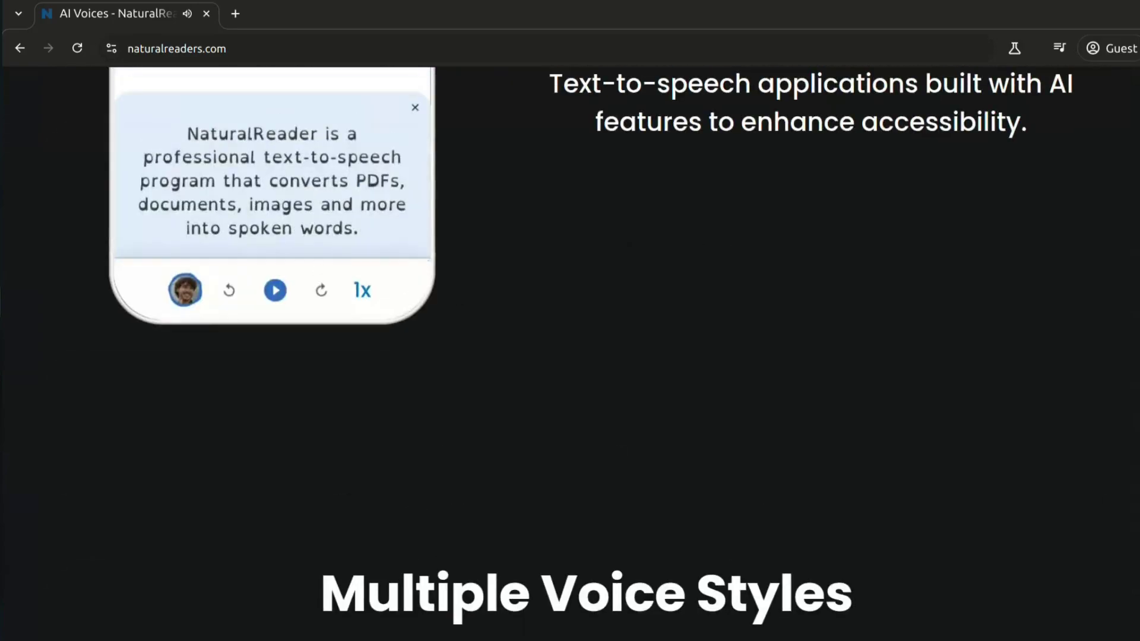
scroll(570, 354, "down", 15)
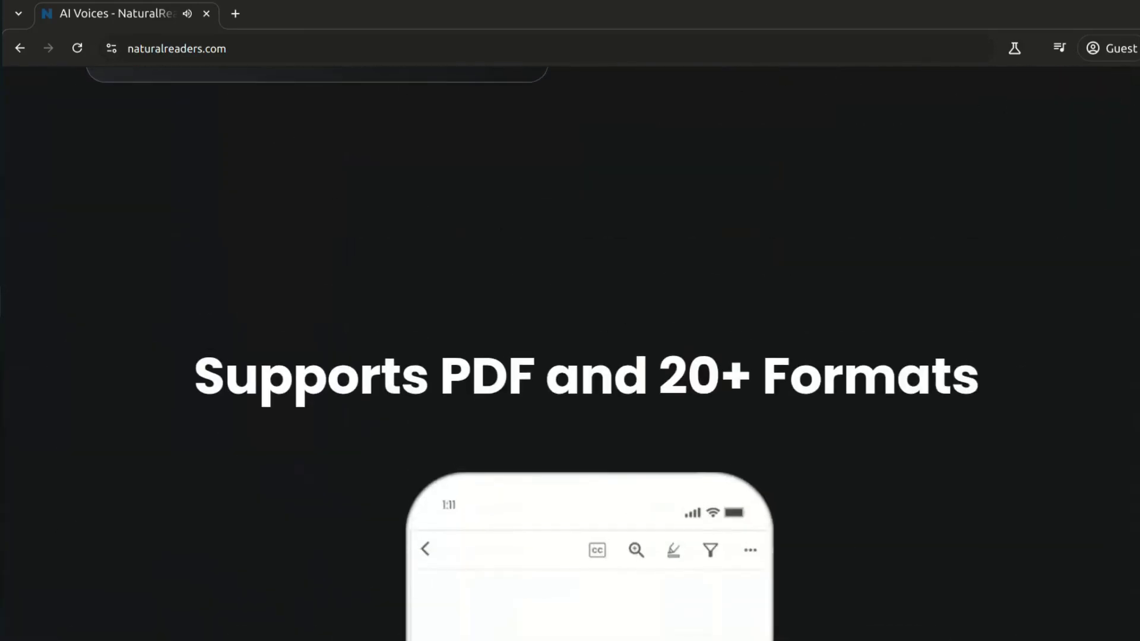
scroll(569, 353, "up", 8)
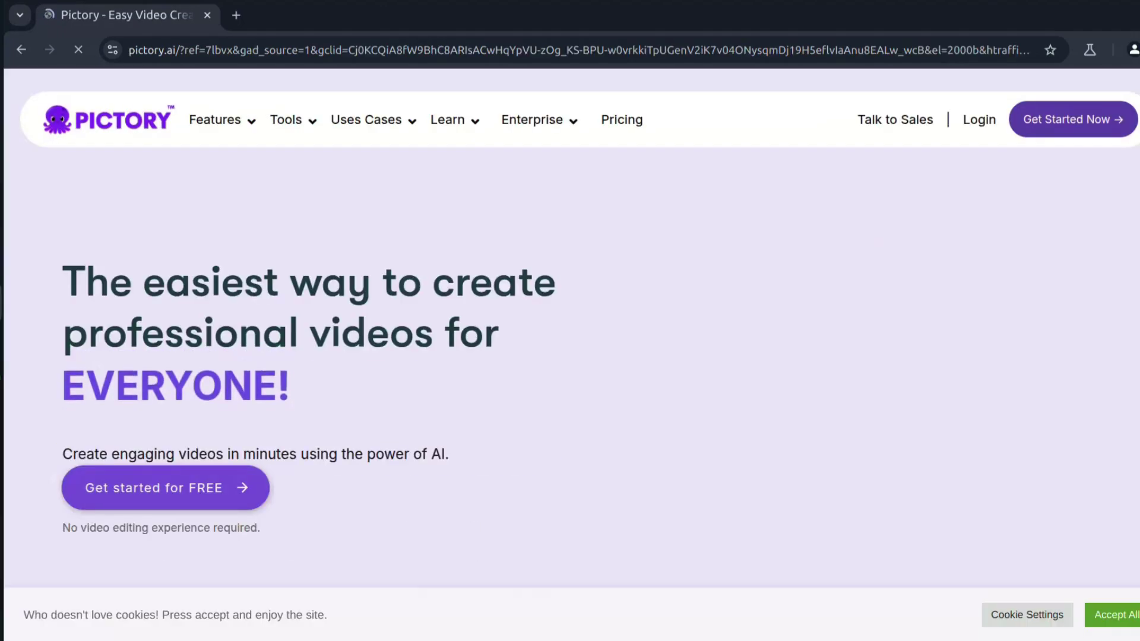
Look through the features on Pictory's home page, down to turning a URL into a video
scroll(570, 327, "down", 5)
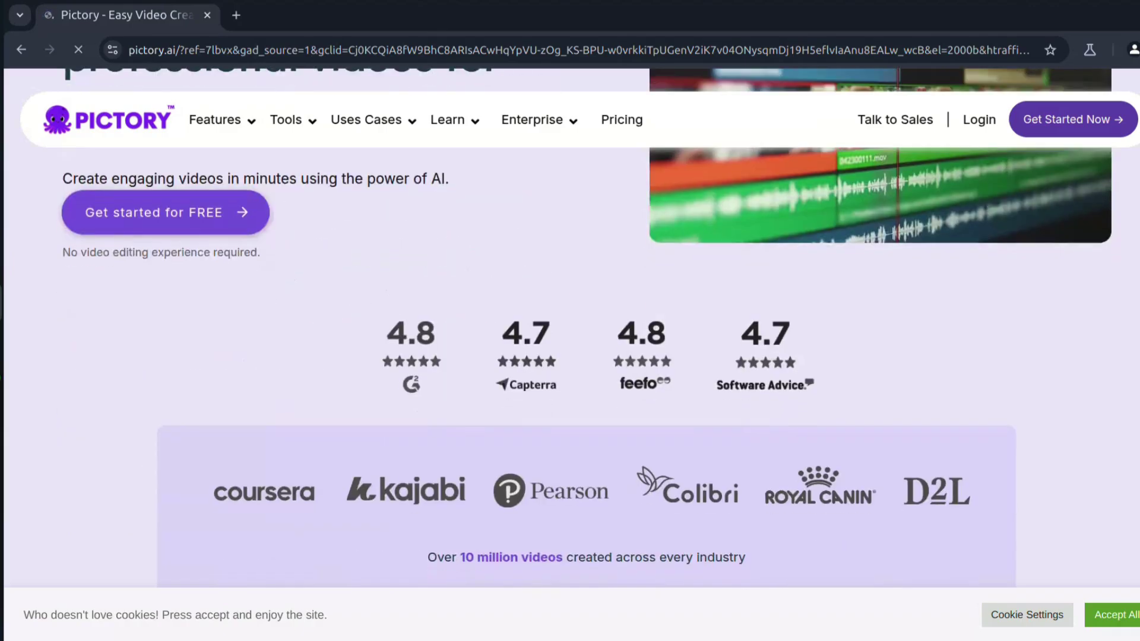
scroll(570, 326, "down", 3)
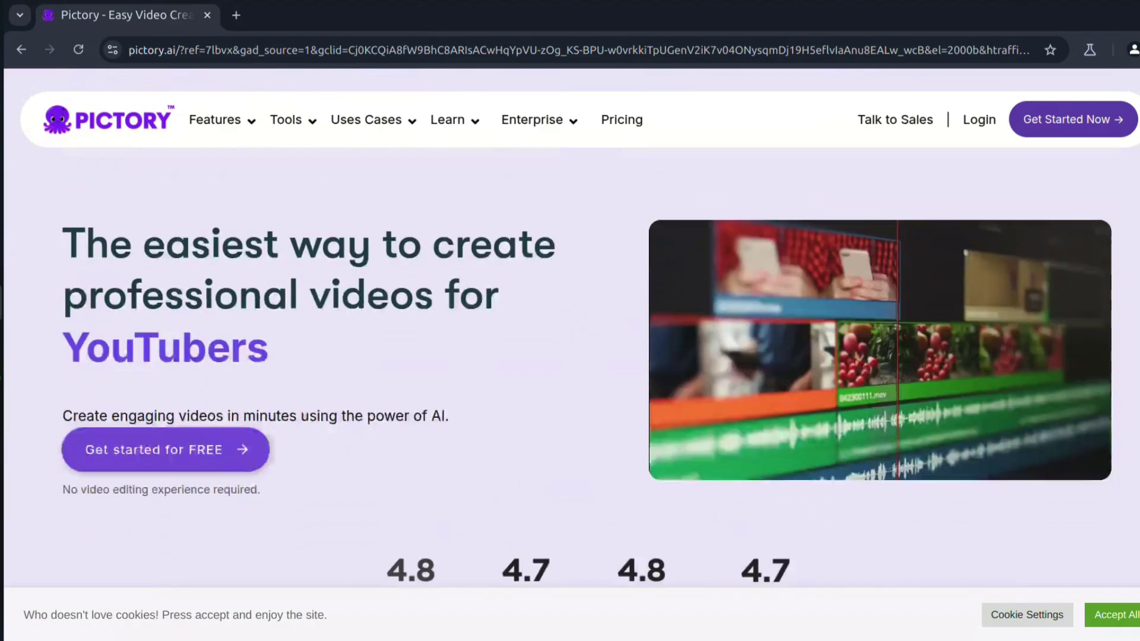
scroll(569, 327, "down", 8)
scroll(250, 516, "down", 10)
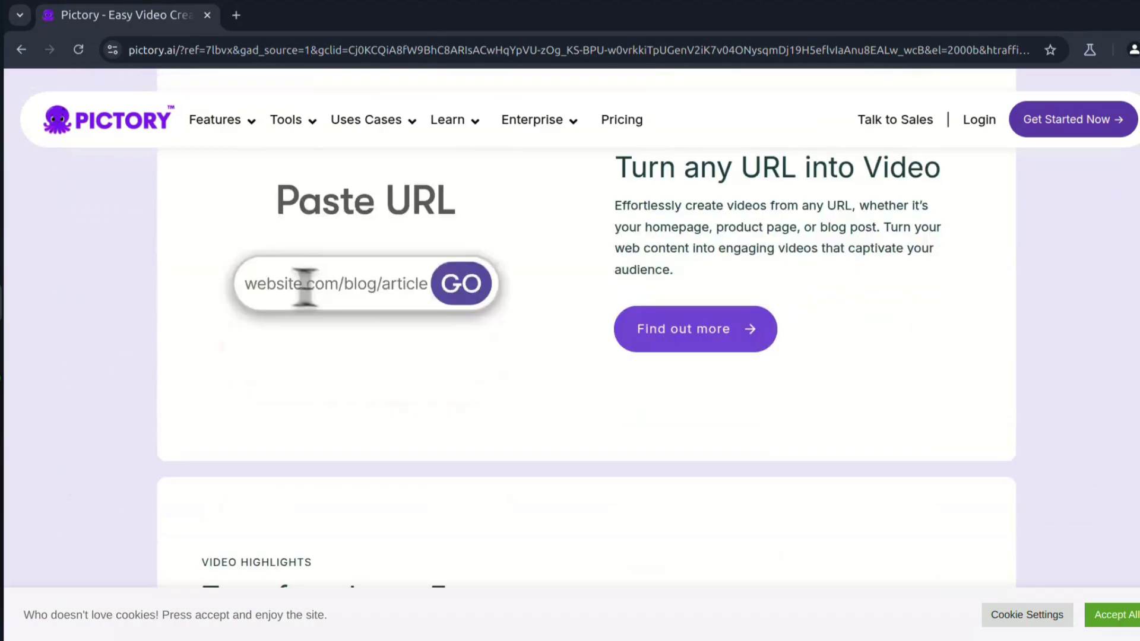
left_click(461, 283)
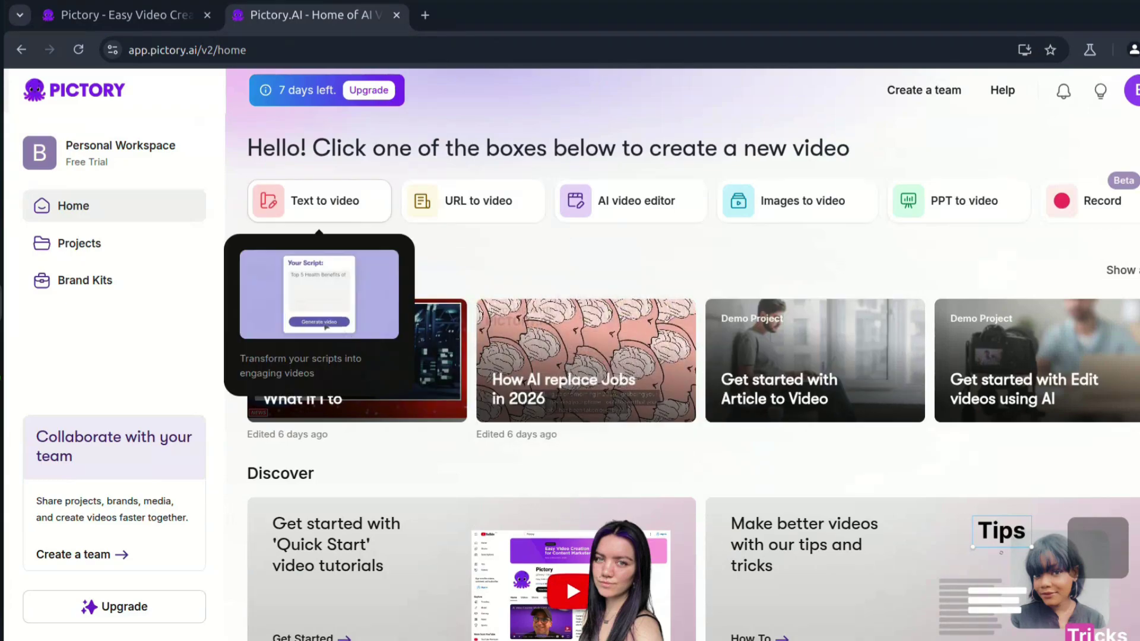
Start a Pictory text-to-video project named "10 Cooking Hacks That Will Change Your Life! 🔥 (You'll Wish You Knew Sooner)" and paste in the ChatGPT script
left_click(320, 200)
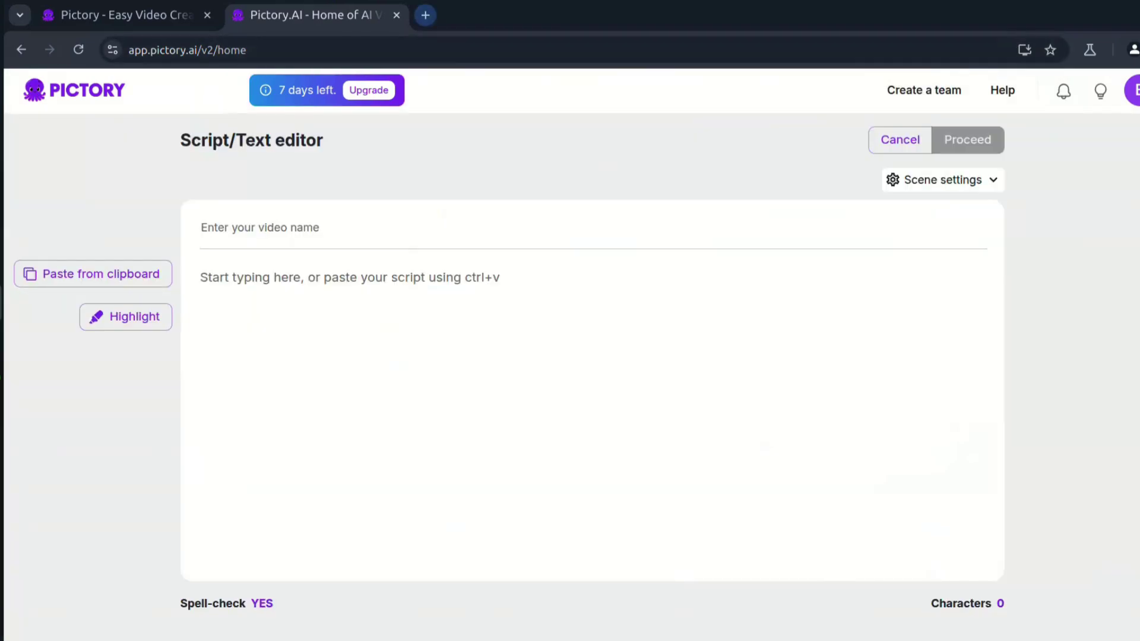
key("ctrl+shift+t")
left_click_drag(294, 149, 445, 332)
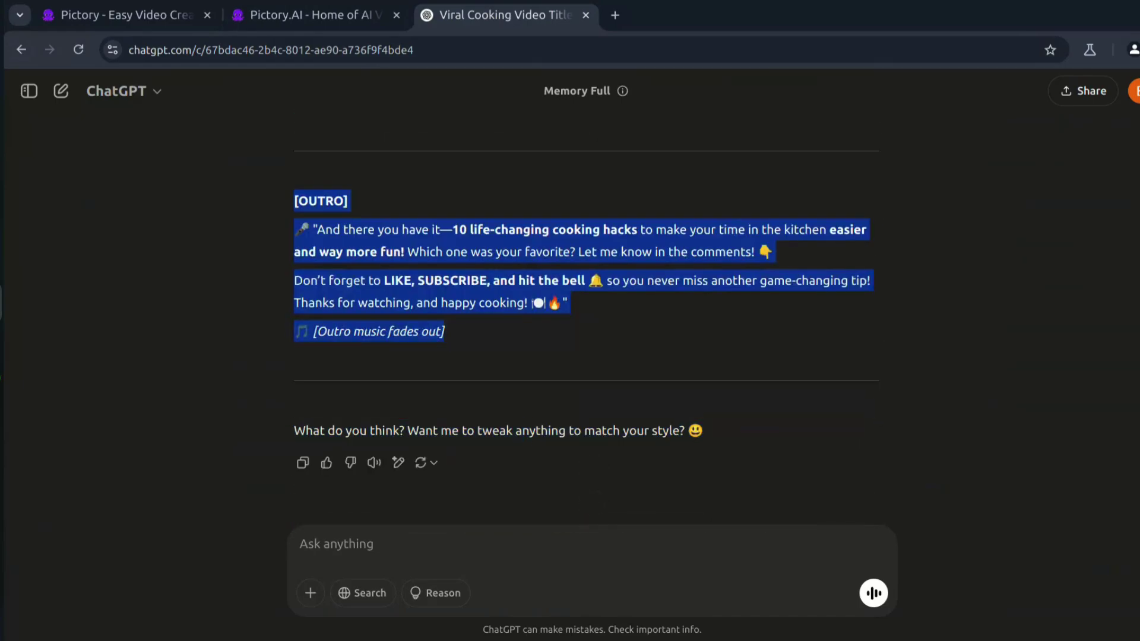
key("ctrl+Page_Up")
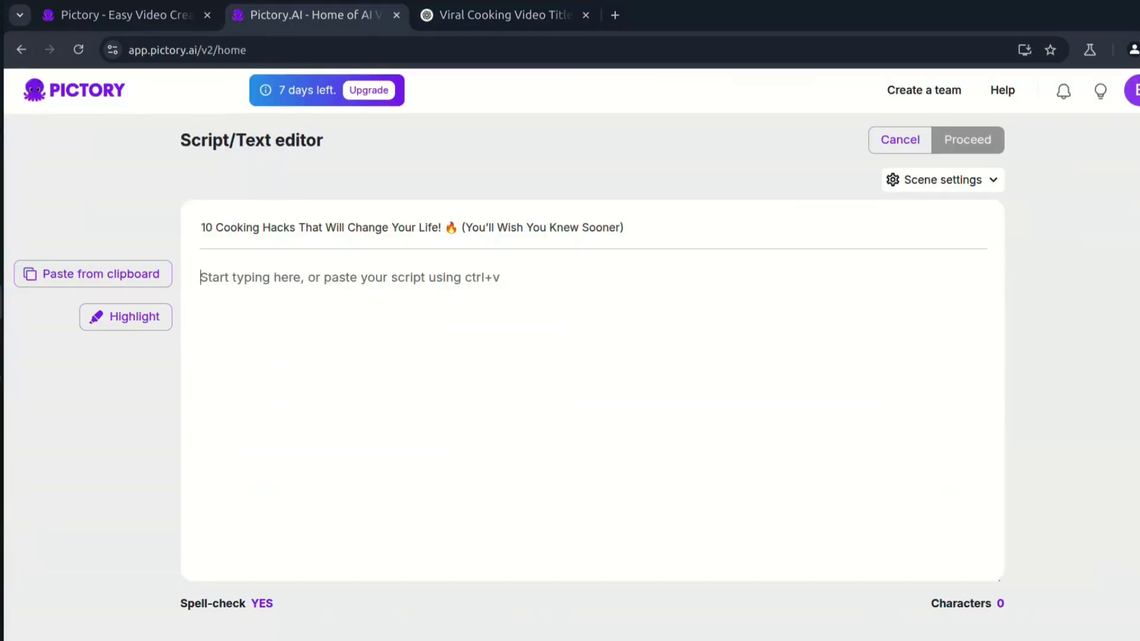
key("ctrl+v")
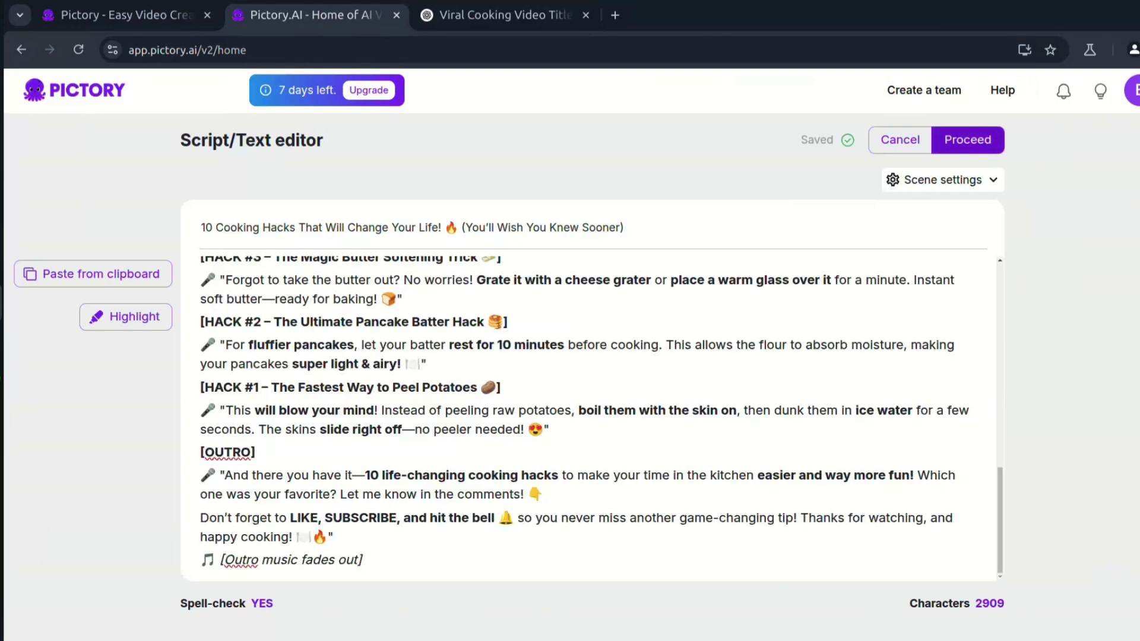
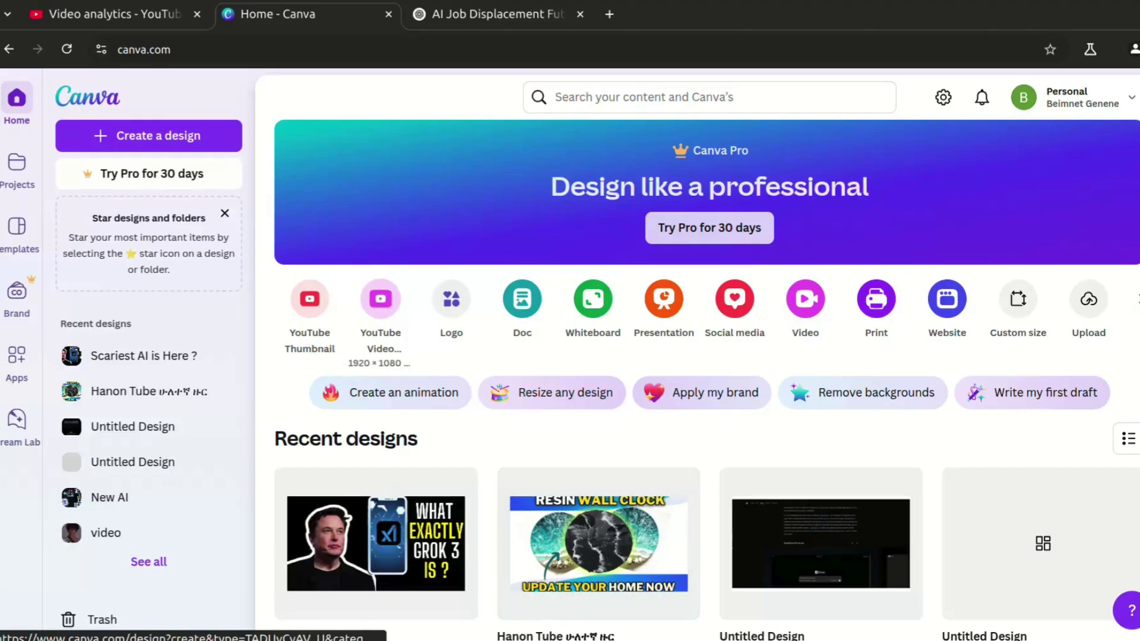
Create a blank YouTube video design in Canva and upload the Pictory-made cooking video from the computer
left_click(380, 298)
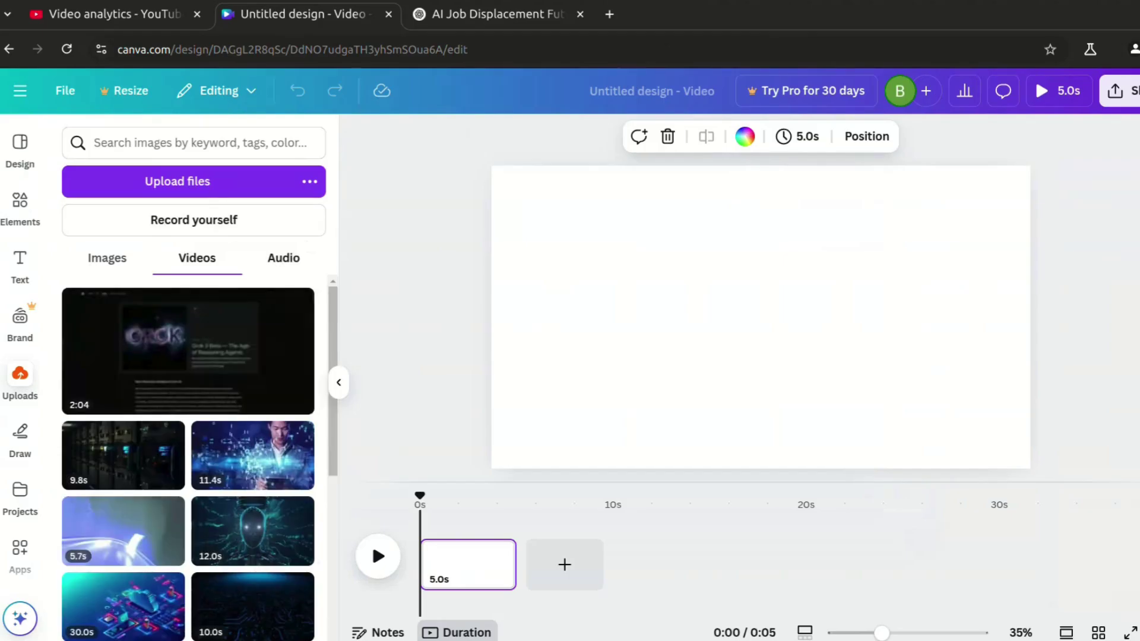
key("alt+Tab")
left_click(806, 350)
left_click_drag(806, 350, 246, 196)
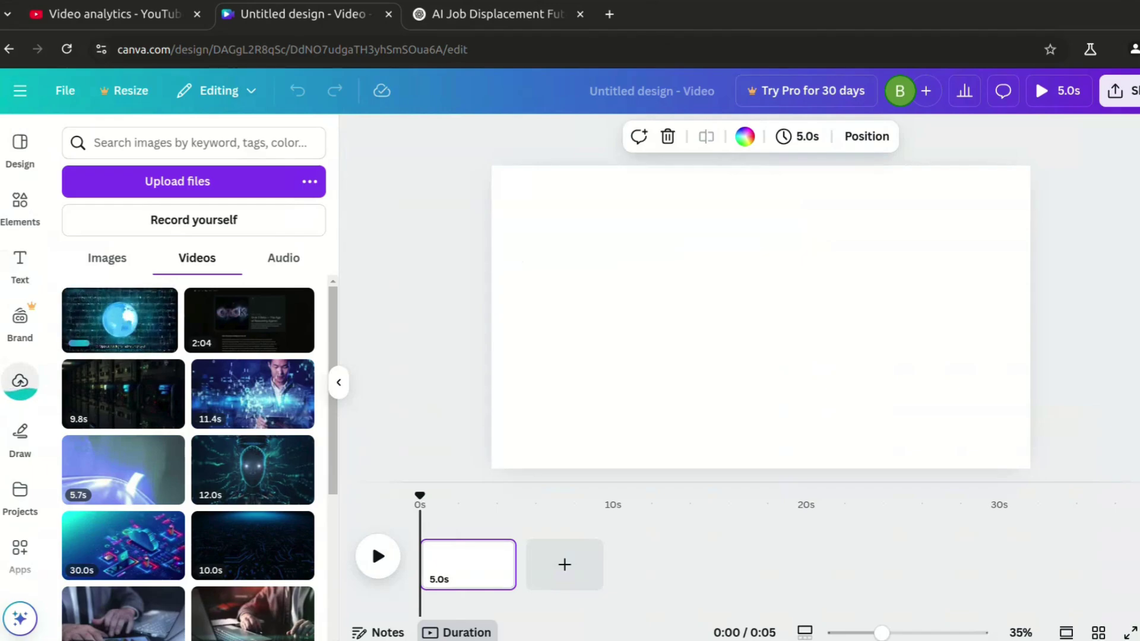
Place the uploaded cooking video on the blank page and enlarge it to fill the whole canvas
left_click_drag(545, 439, 495, 466)
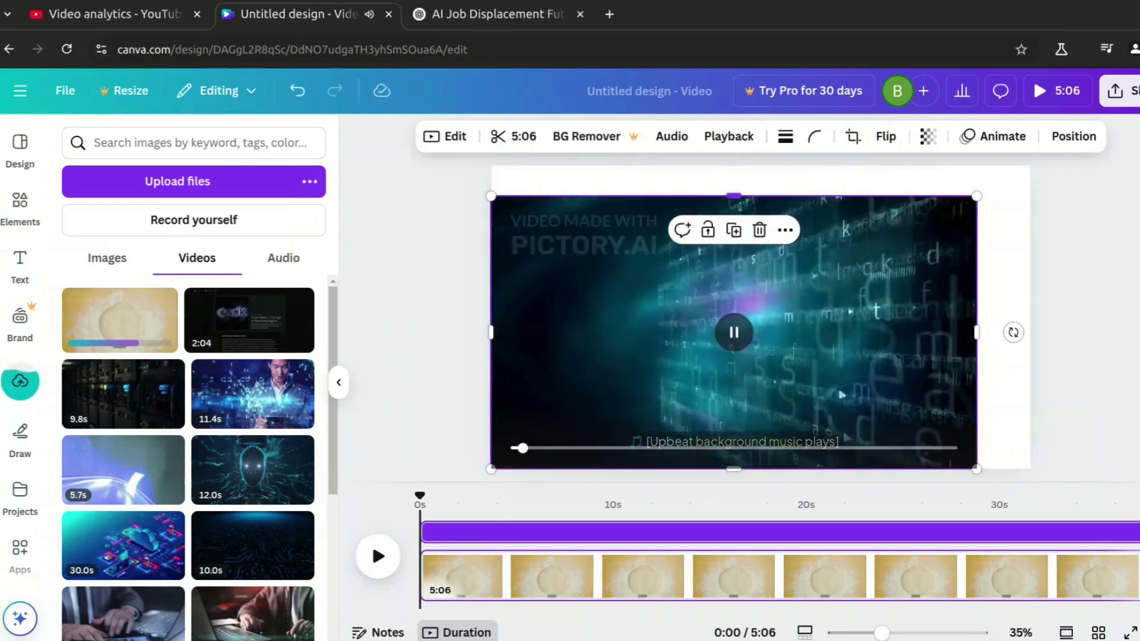
left_click_drag(977, 196, 1031, 165)
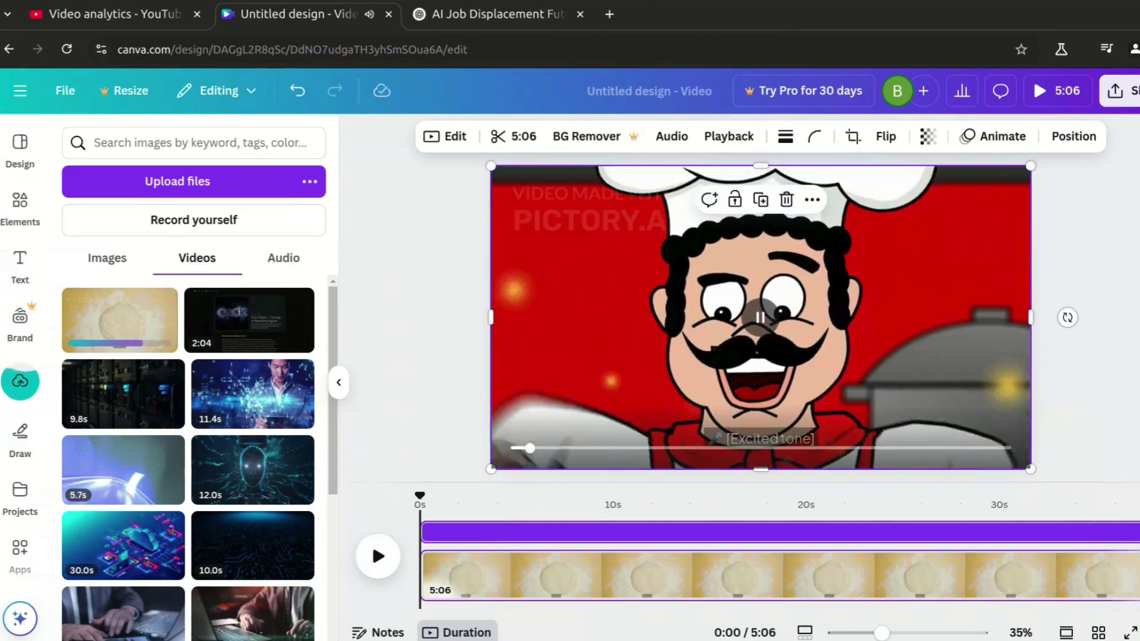
key("Escape")
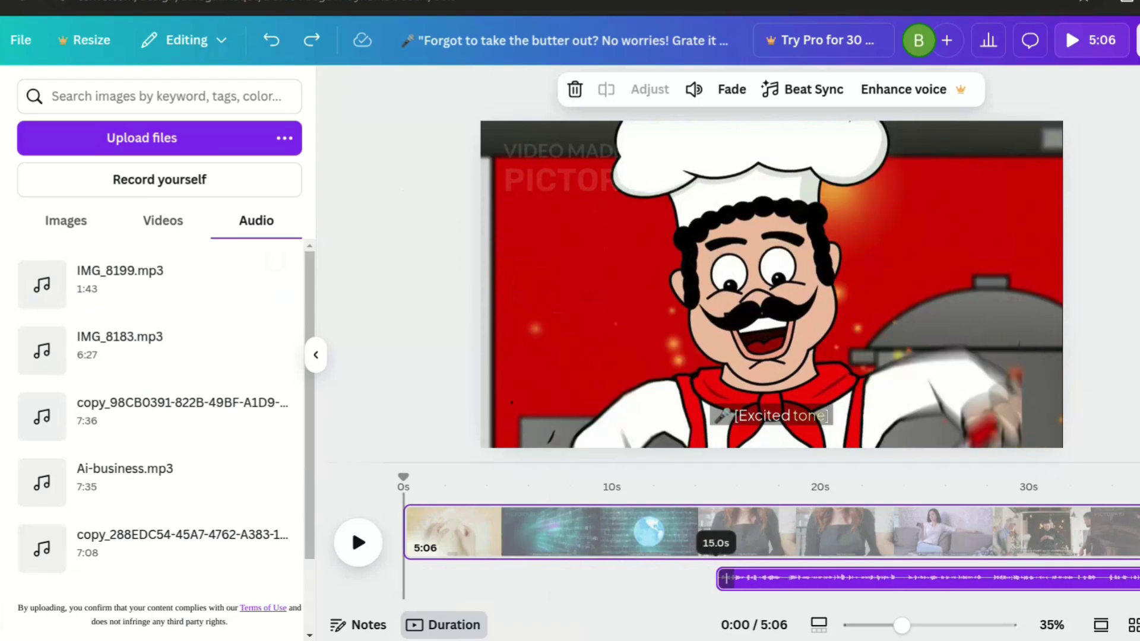
Shift the audio track on the timeline so that it starts at 15.2 s
left_click_drag(730, 577, 735, 577)
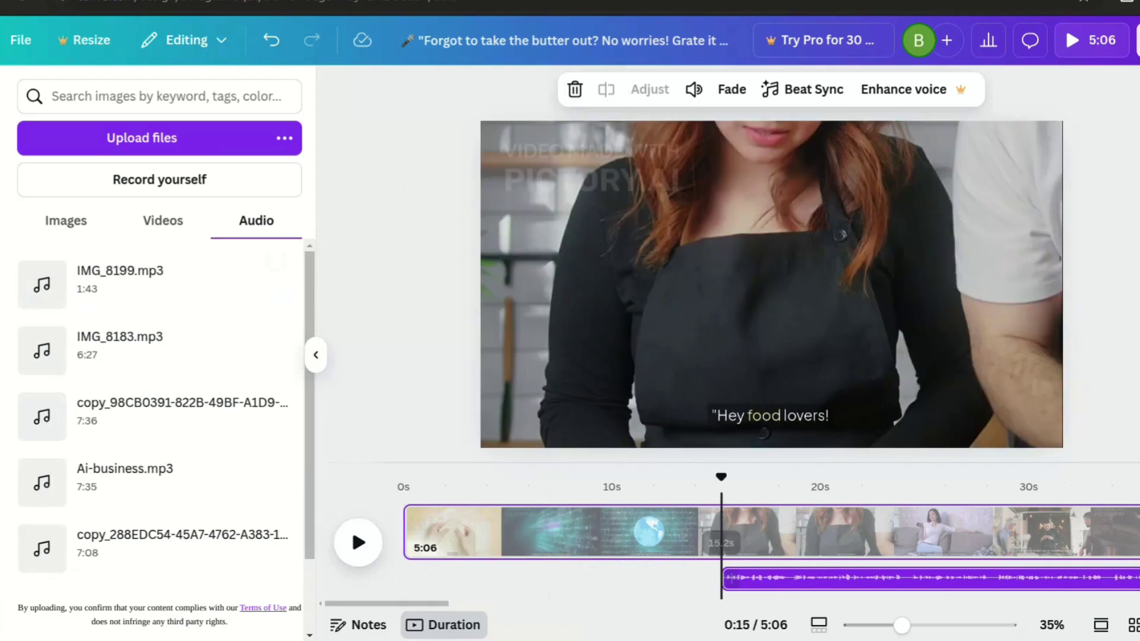
Preview the start of the voiceover and split the cooking video at about 15.3 s, where the audio track begins
key("space")
key("space")
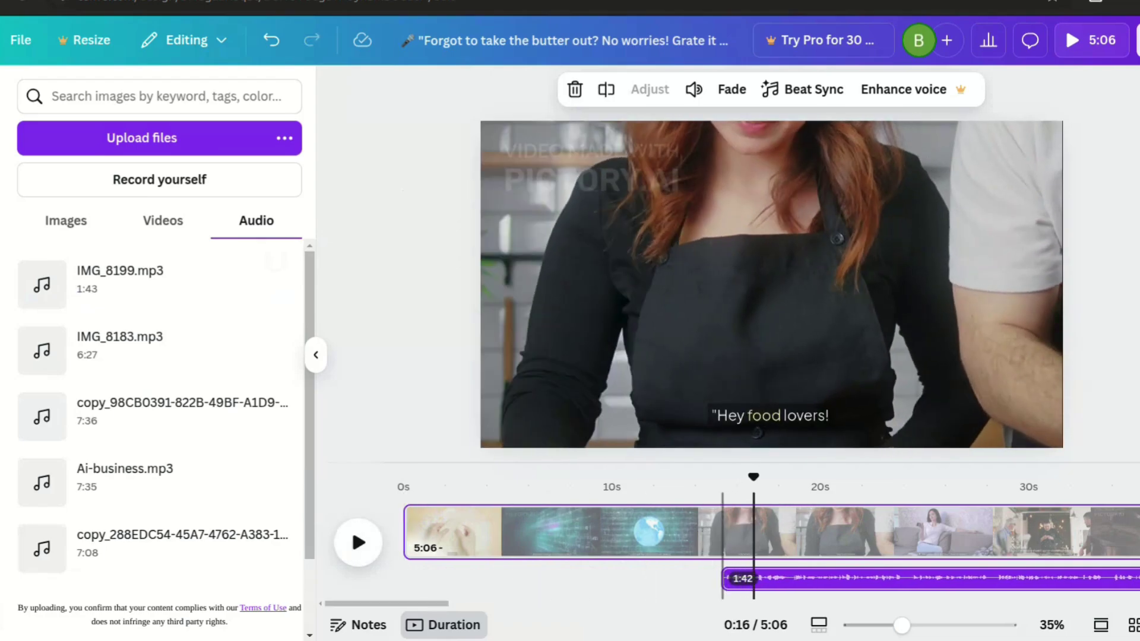
left_click(722, 532)
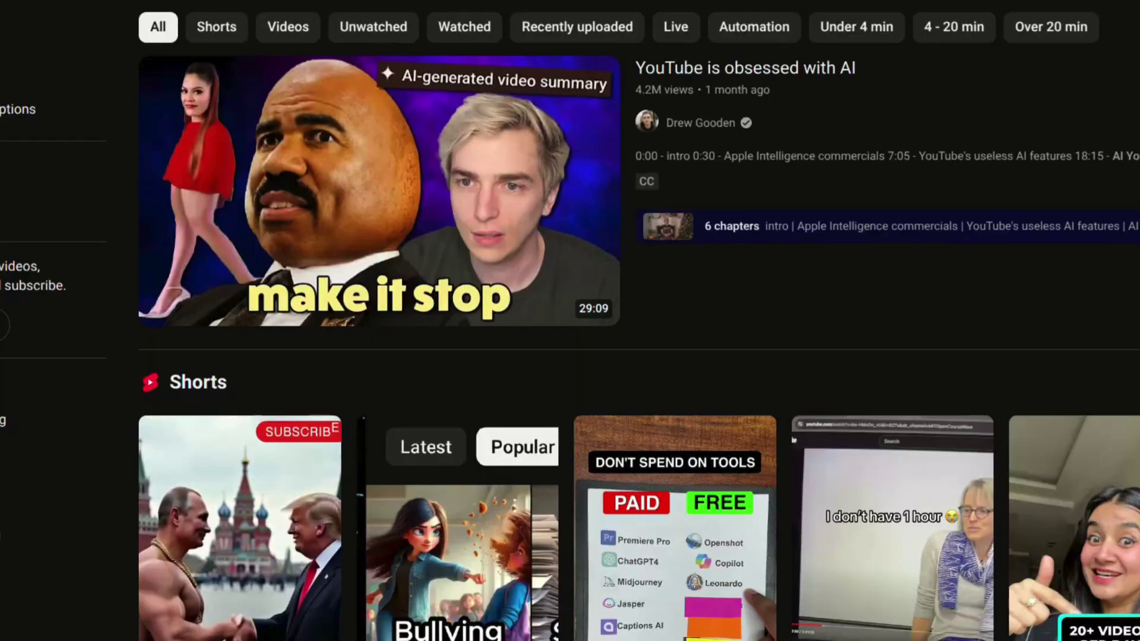
Switch to YouTube and browse the search results for videos about YouTube automation and making content with AI
scroll(639, 321, "down", 8)
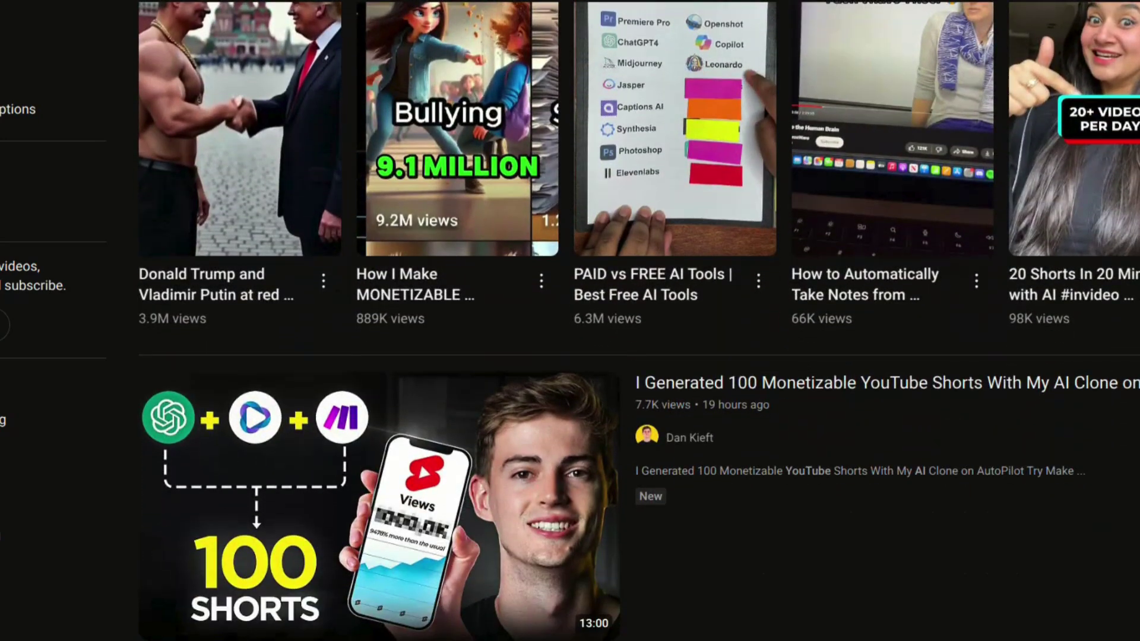
scroll(638, 321, "down", 5)
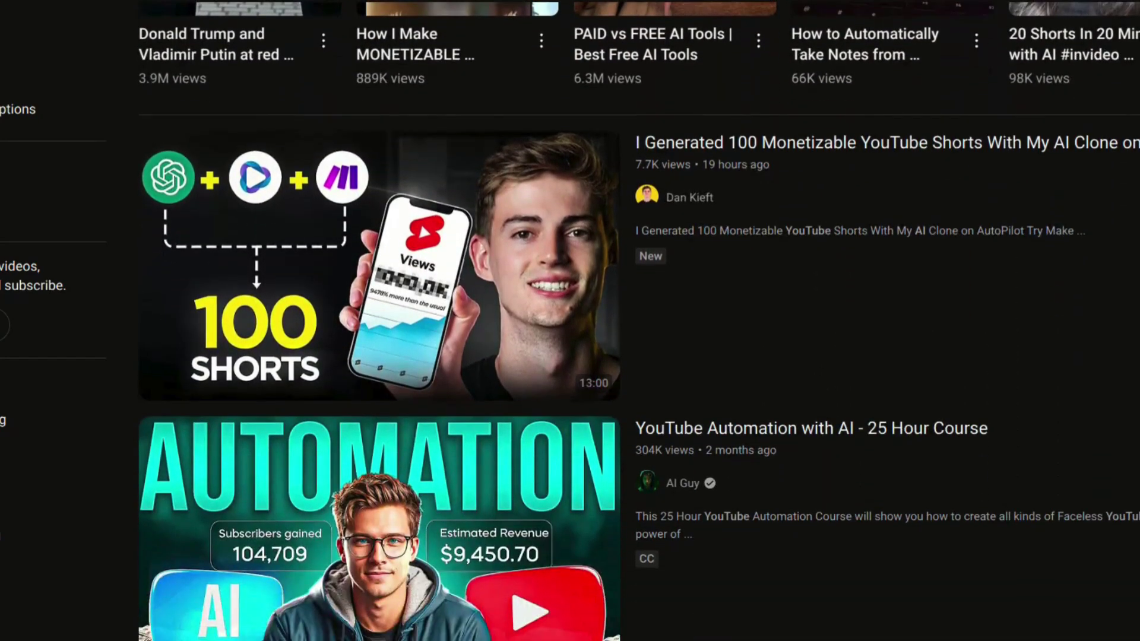
scroll(638, 321, "down", 5)
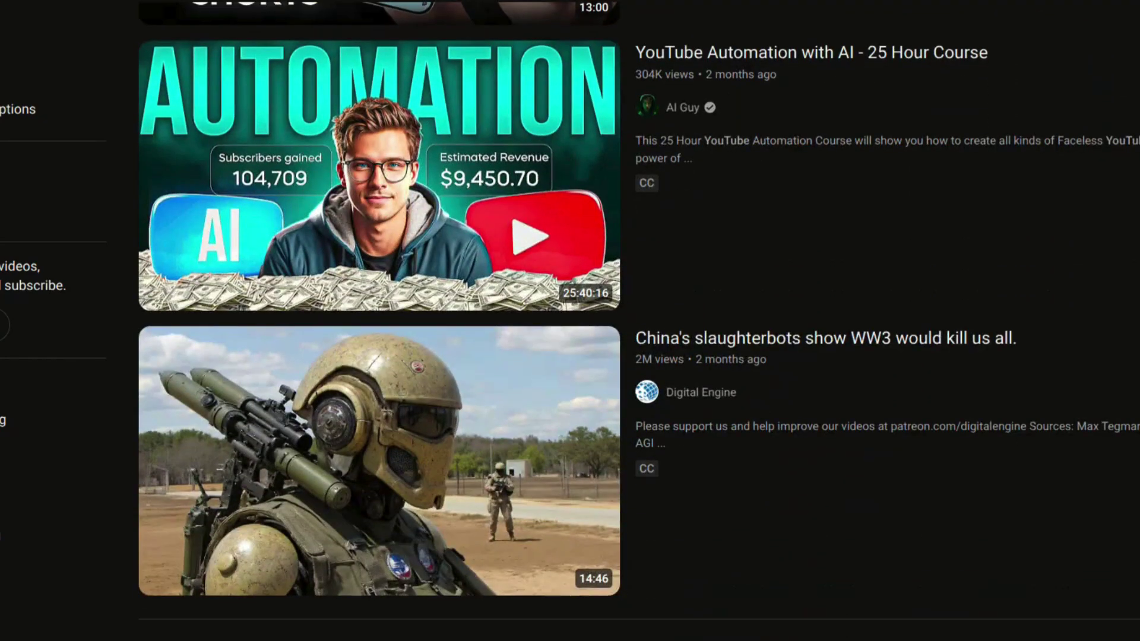
scroll(639, 320, "down", 2)
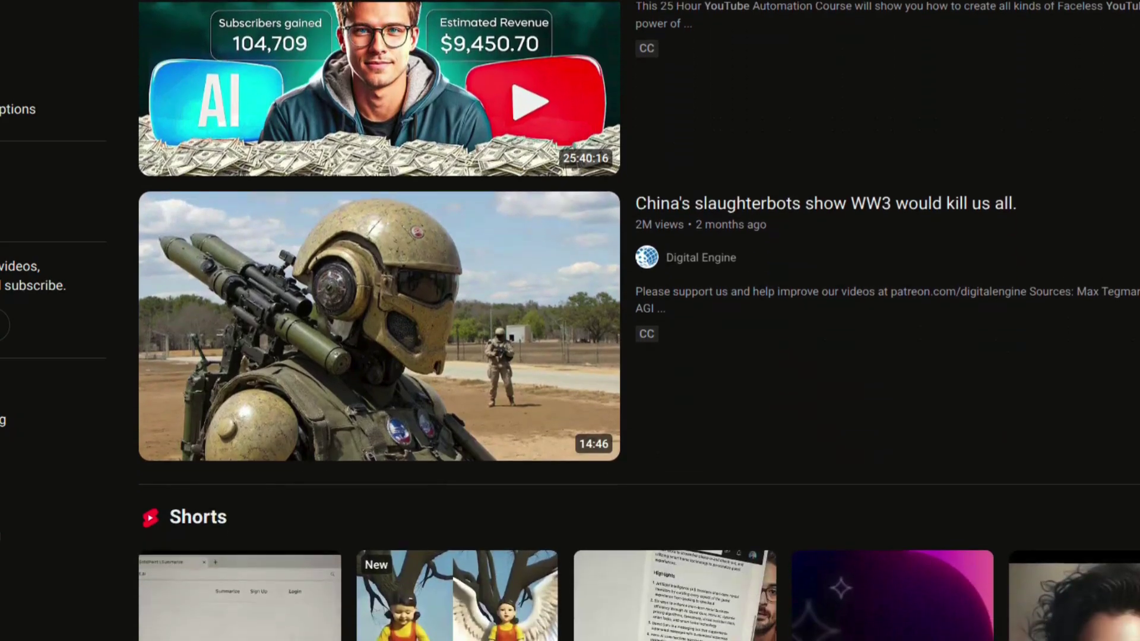
scroll(638, 320, "down", 3)
scroll(765, 333, "down", 3)
scroll(766, 332, "down", 3)
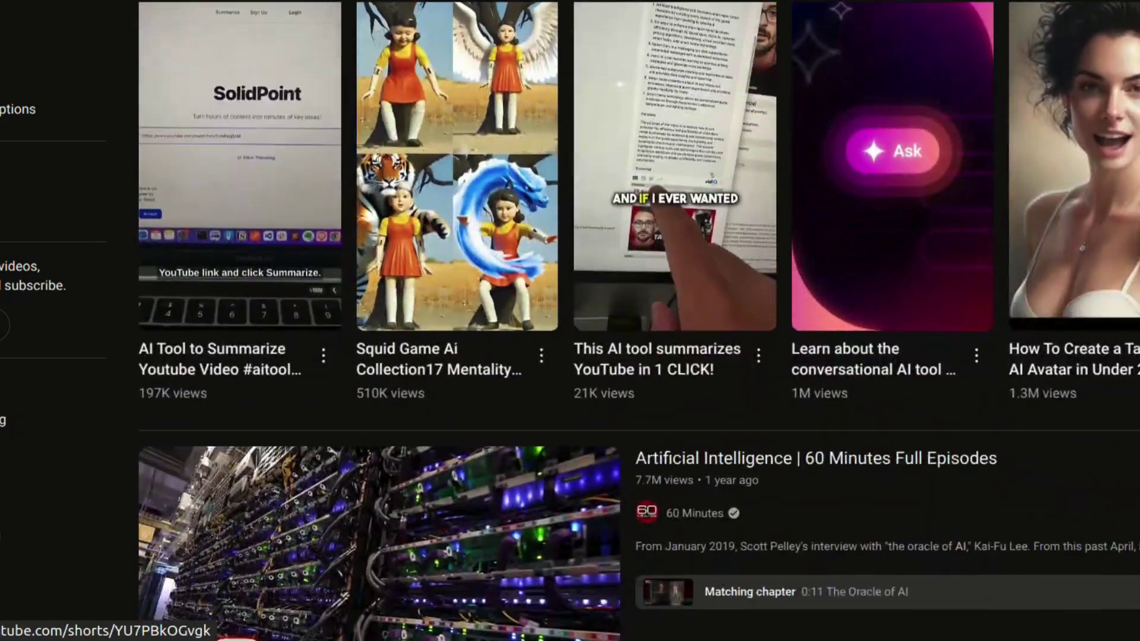
scroll(766, 333, "down", 6)
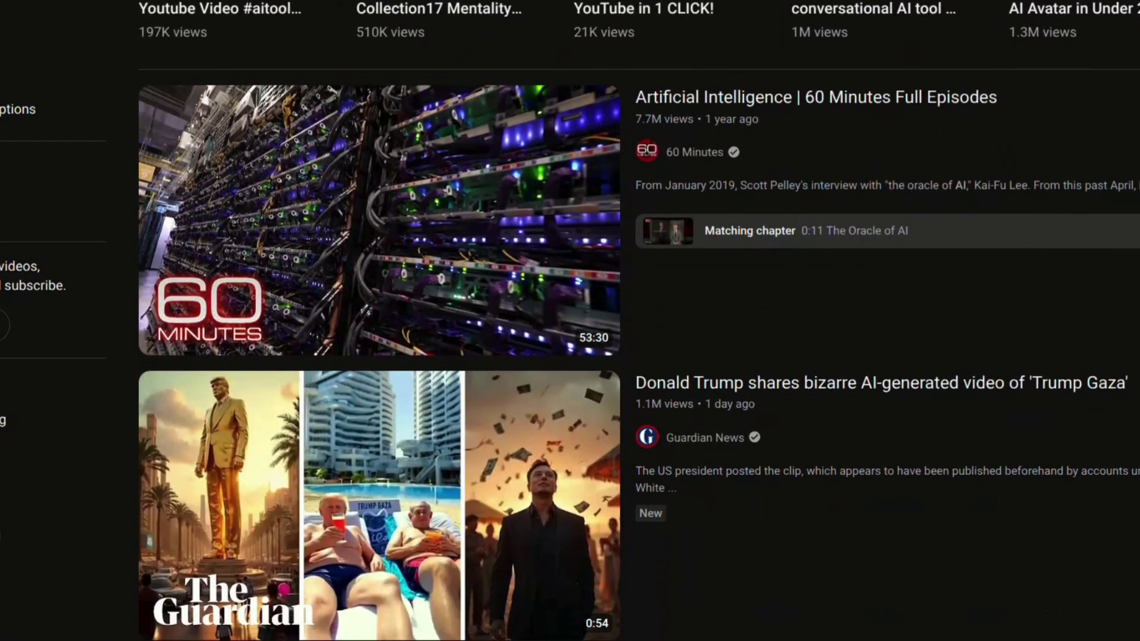
scroll(766, 333, "down", 3)
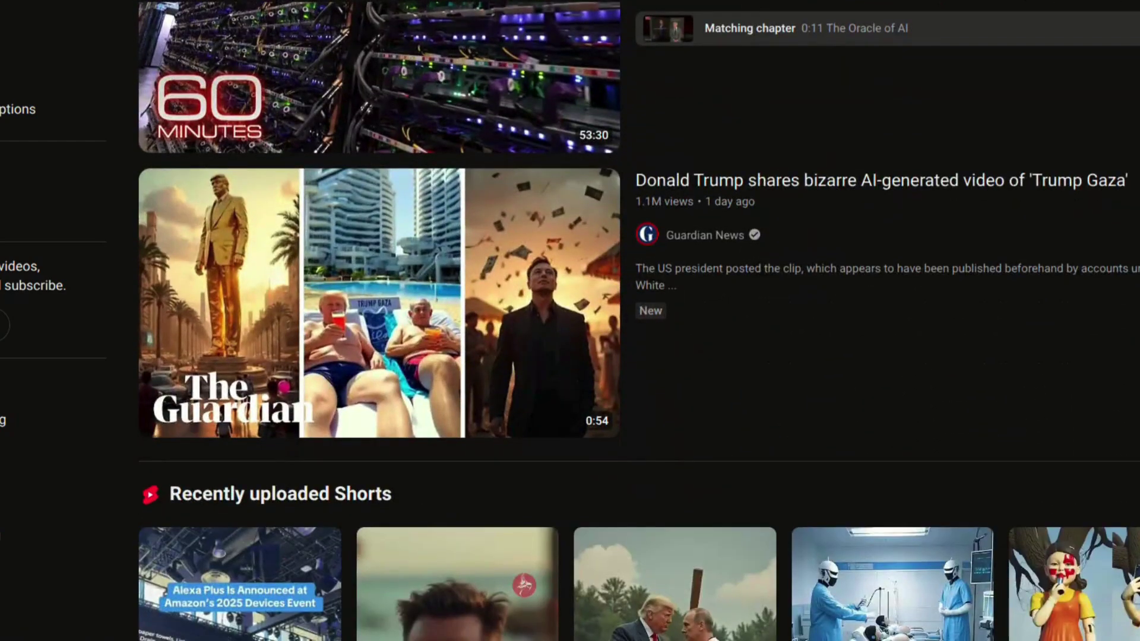
scroll(765, 332, "down", 2)
scroll(638, 321, "down", 5)
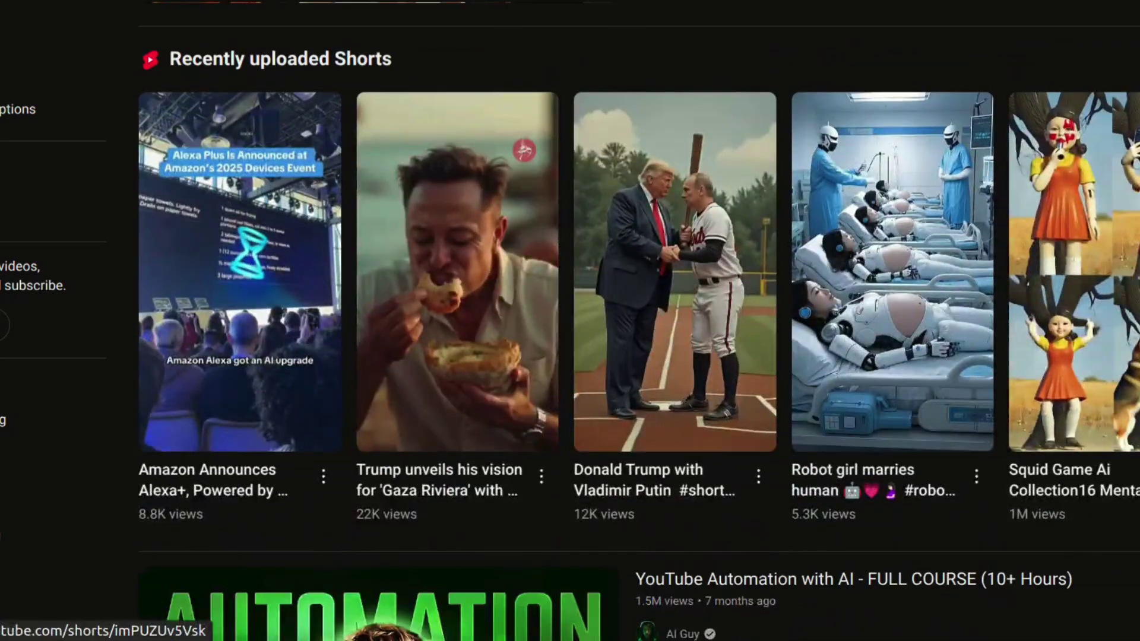
scroll(950, 423, "down", 5)
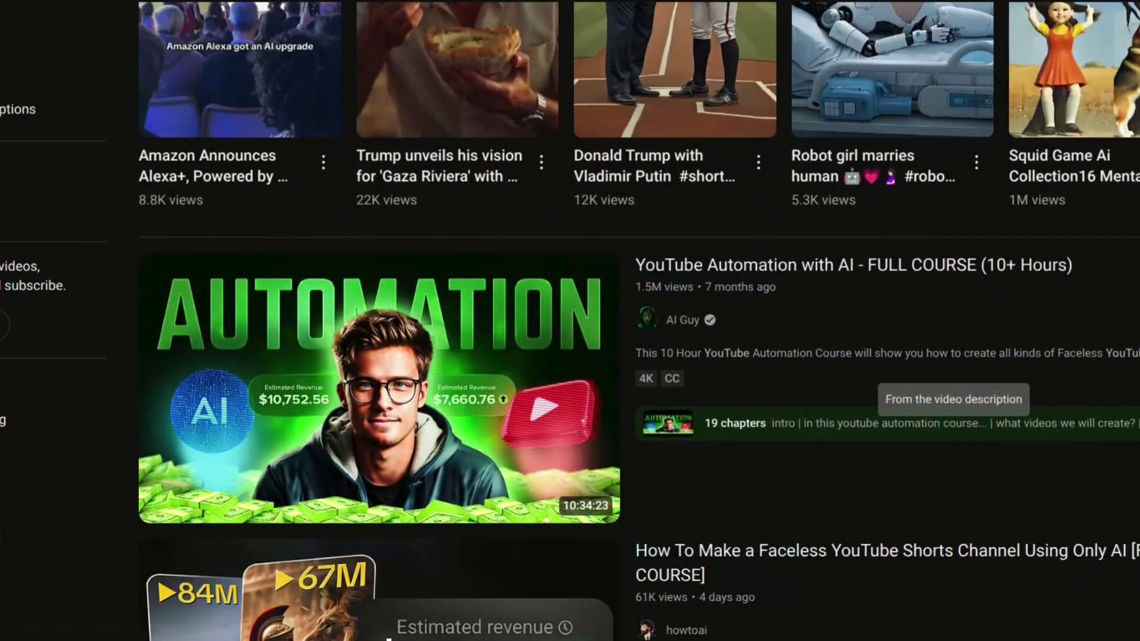
scroll(949, 422, "down", 2)
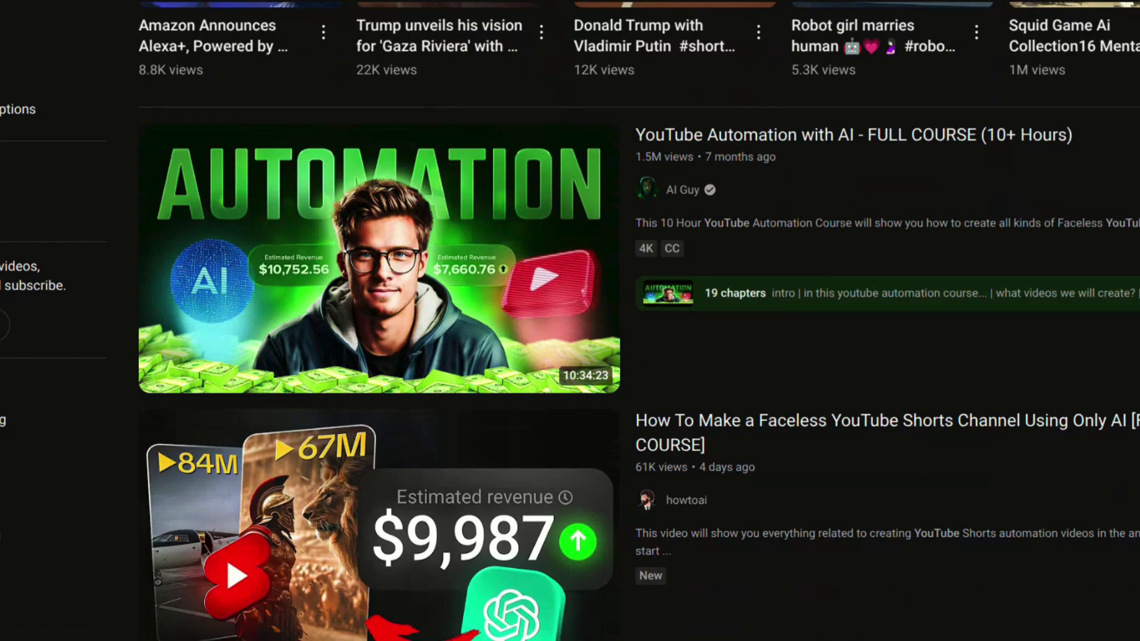
scroll(950, 422, "down", 6)
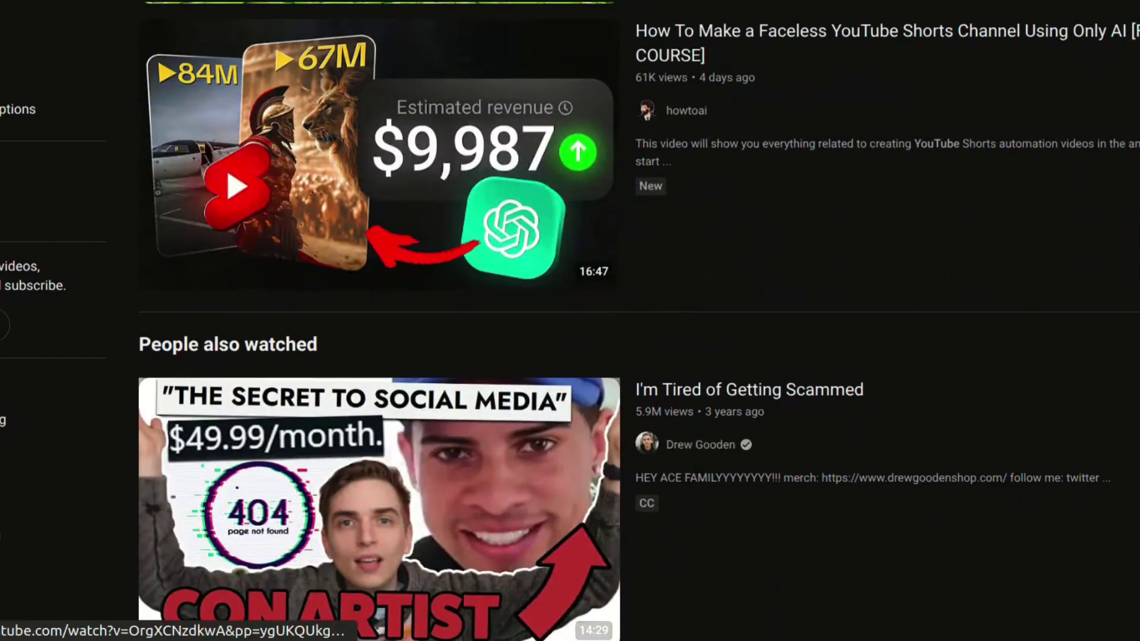
scroll(831, 415, "down", 4)
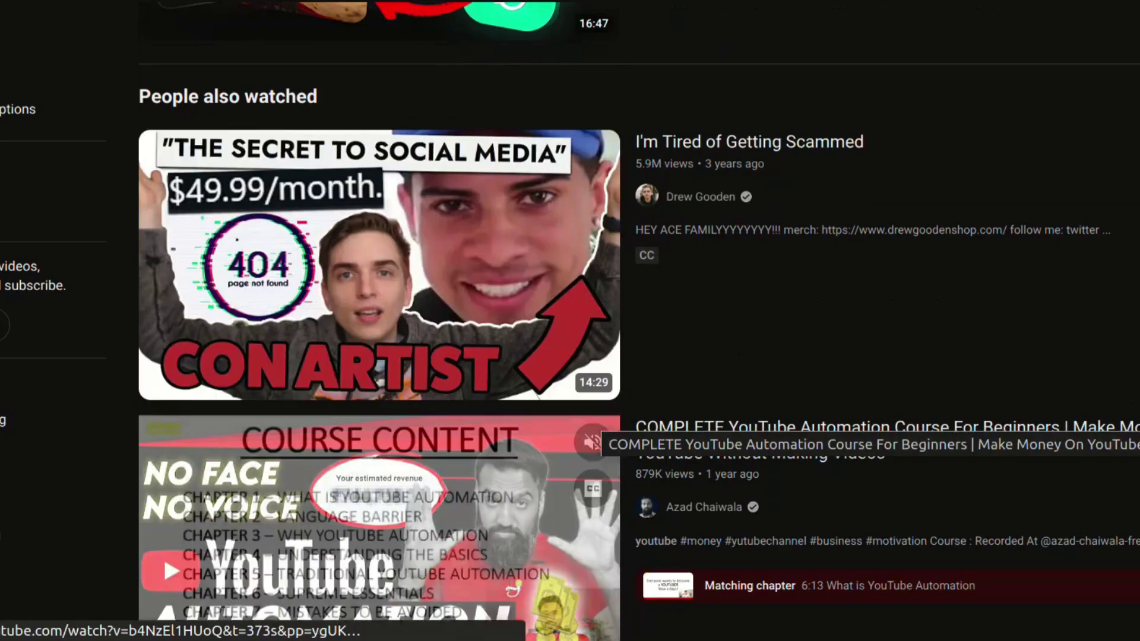
scroll(638, 320, "down", 4)
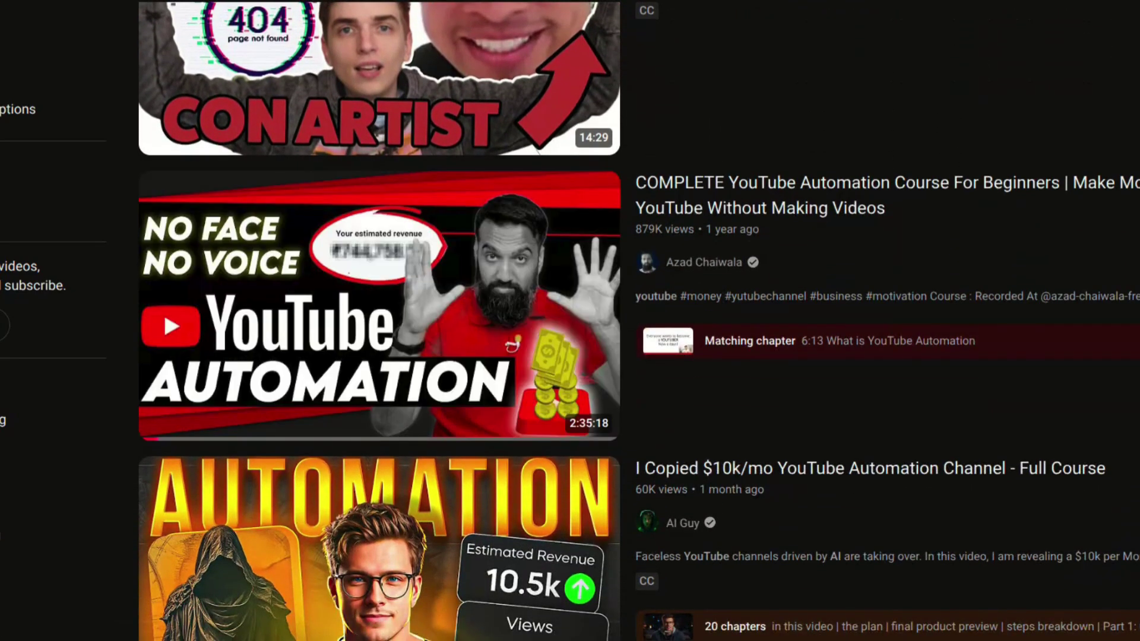
scroll(163, 309, "down", 3)
scroll(163, 310, "down", 3)
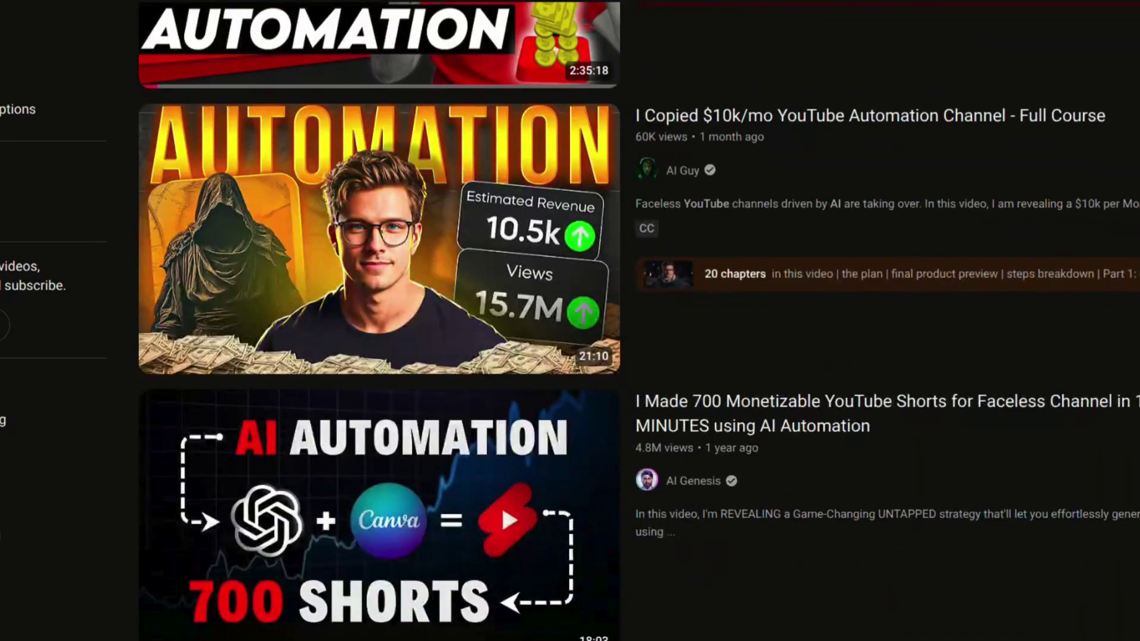
scroll(638, 320, "down", 4)
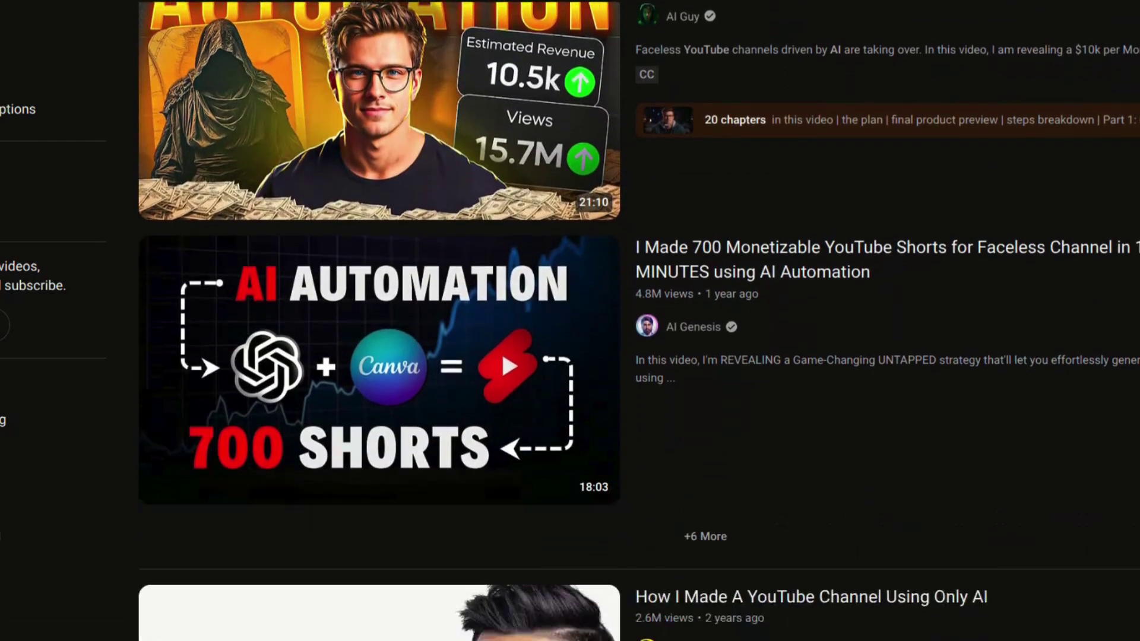
scroll(638, 320, "up", 3)
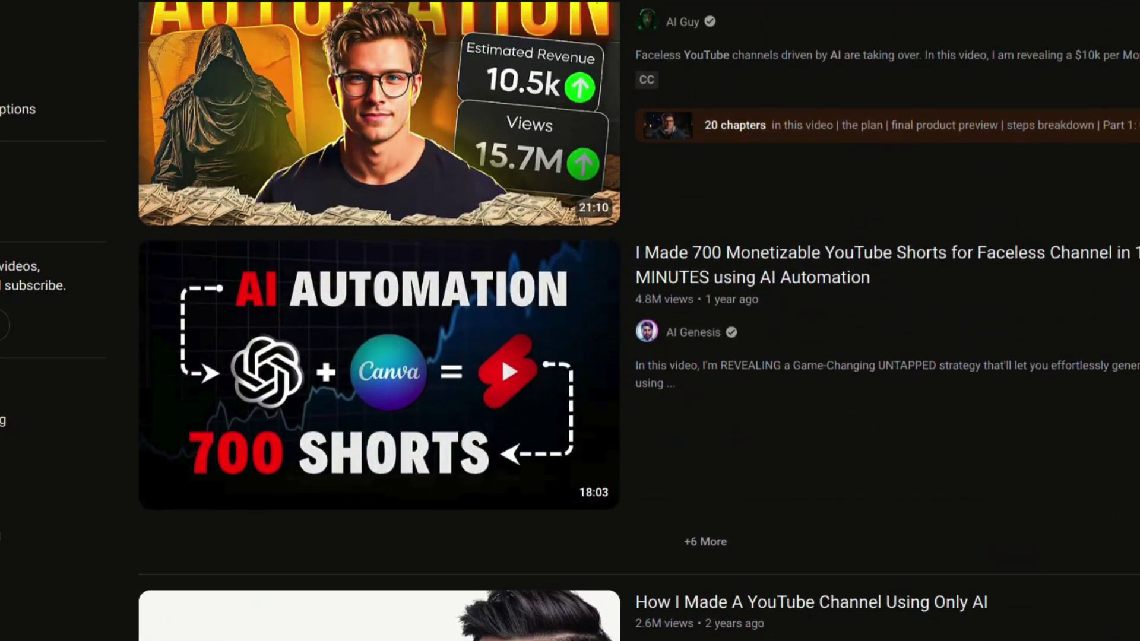
scroll(380, 416, "down", 2)
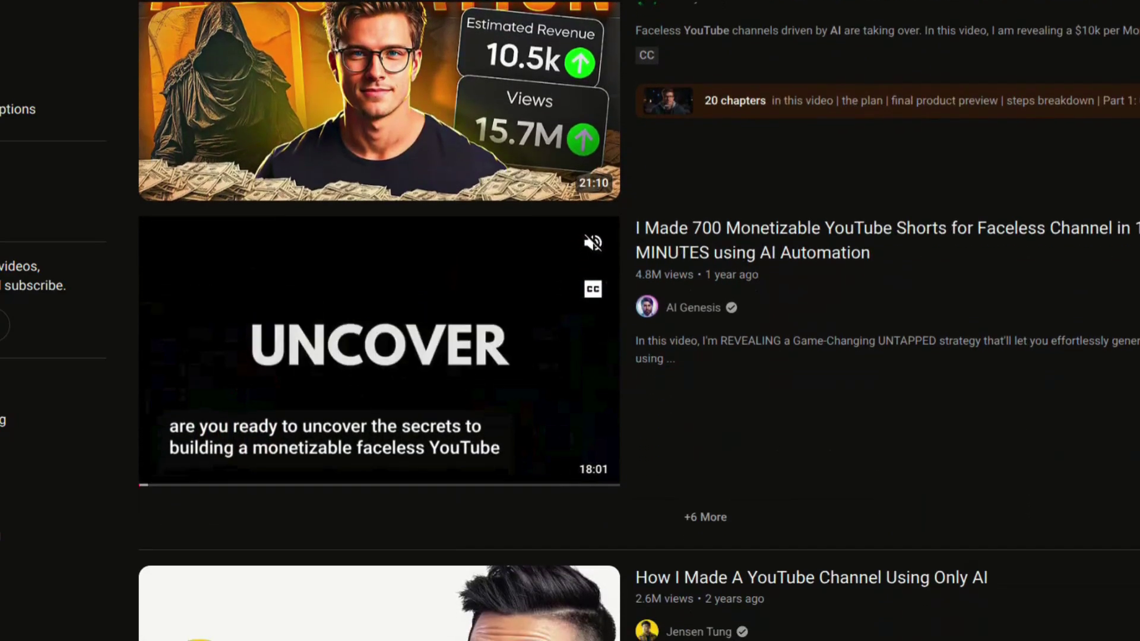
scroll(380, 415, "up", 1)
scroll(638, 321, "down", 3)
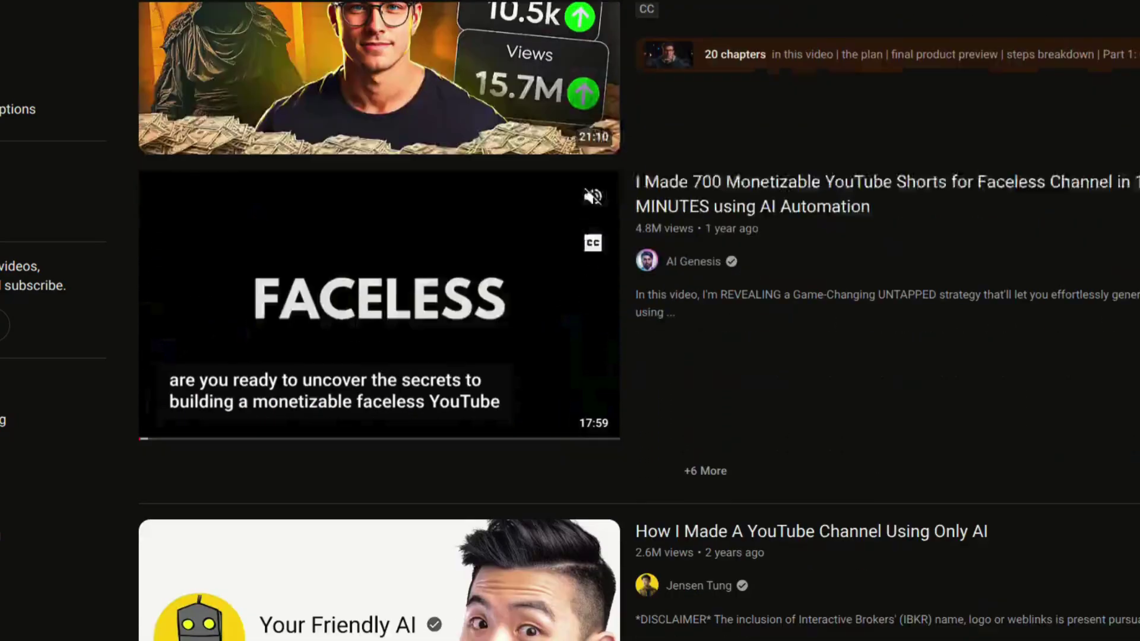
scroll(638, 320, "down", 10)
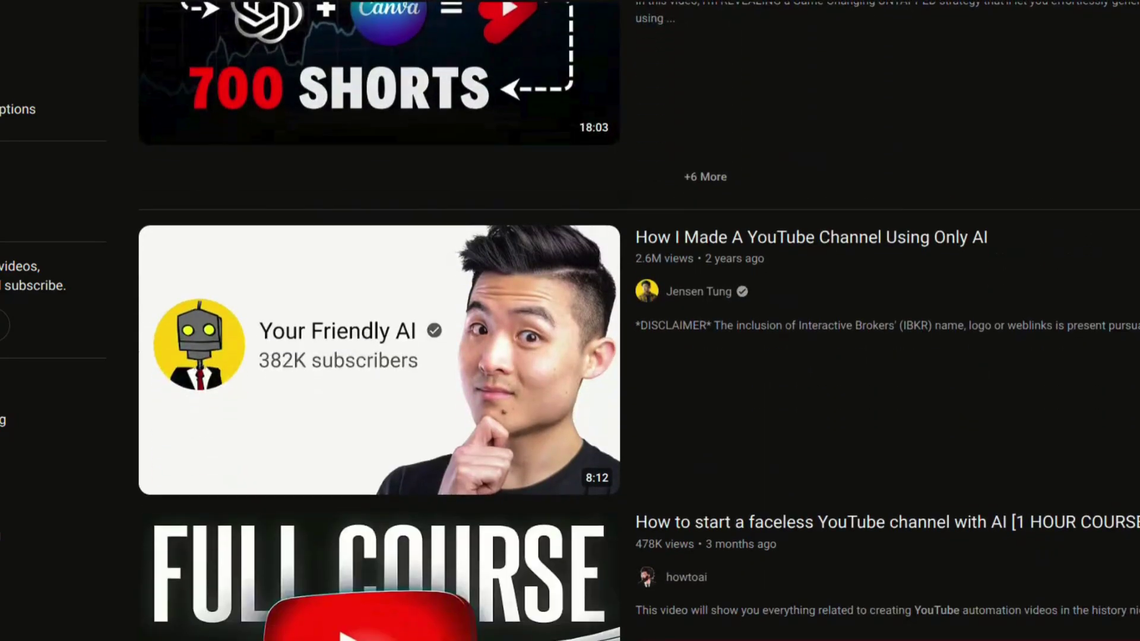
scroll(638, 321, "down", 10)
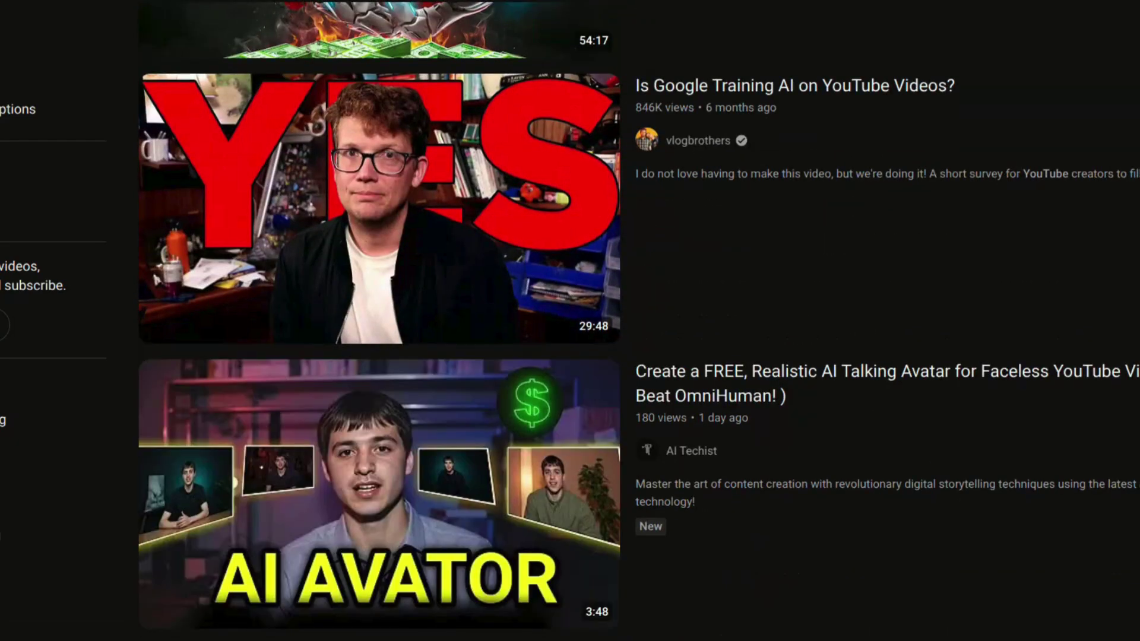
scroll(638, 321, "down", 15)
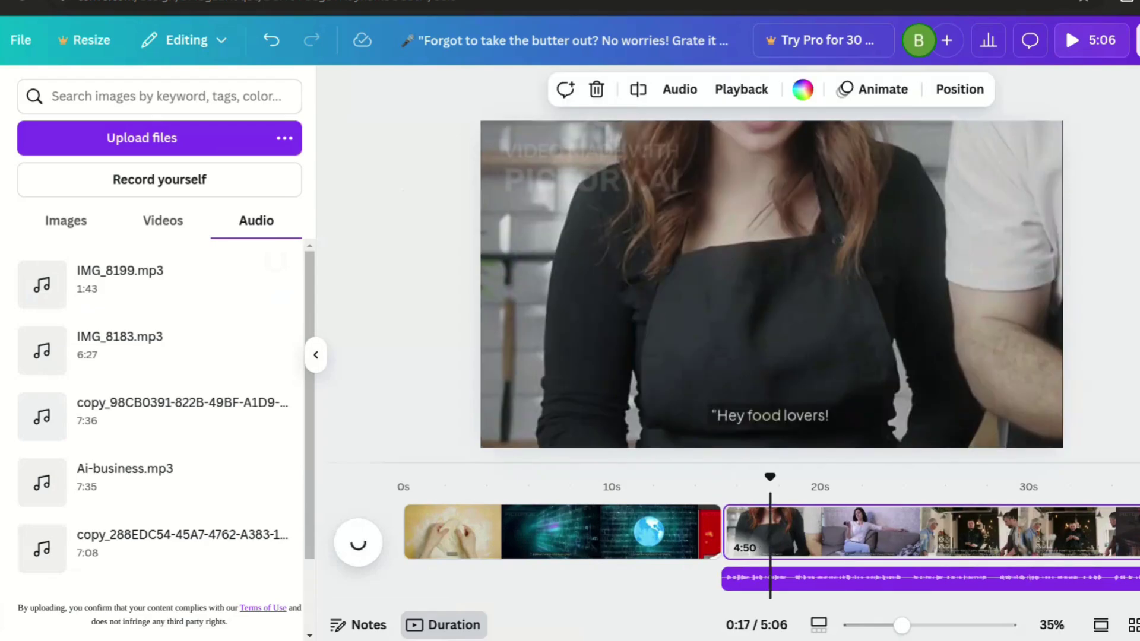
Return to the Canva design and preview the split cooking video clips together with the voiceover track
key("ctrl+v")
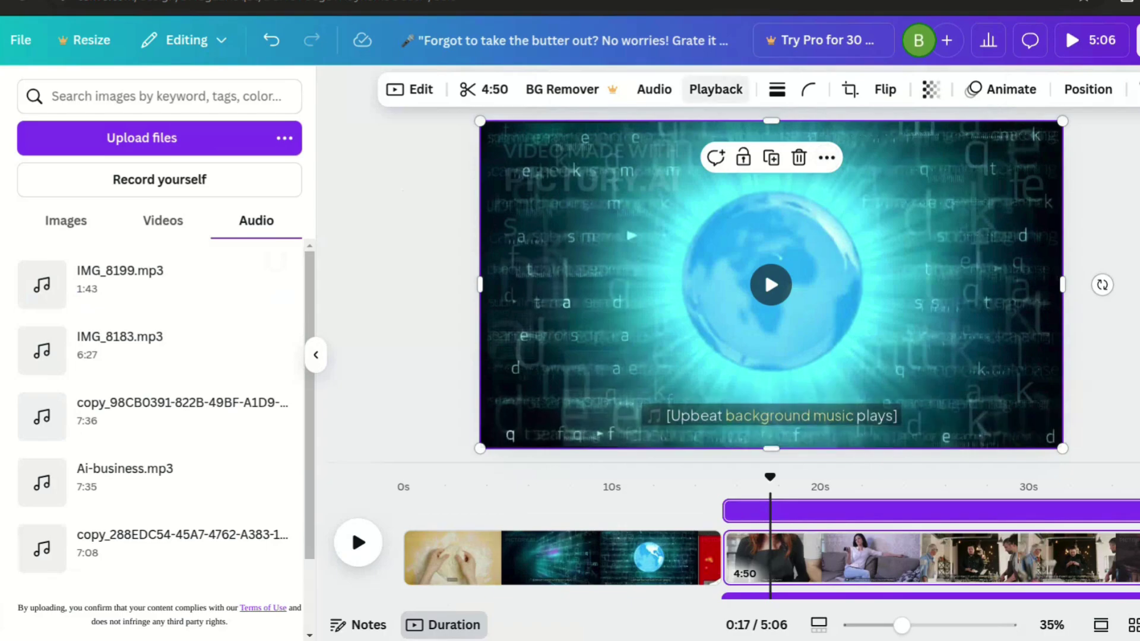
left_click(654, 89)
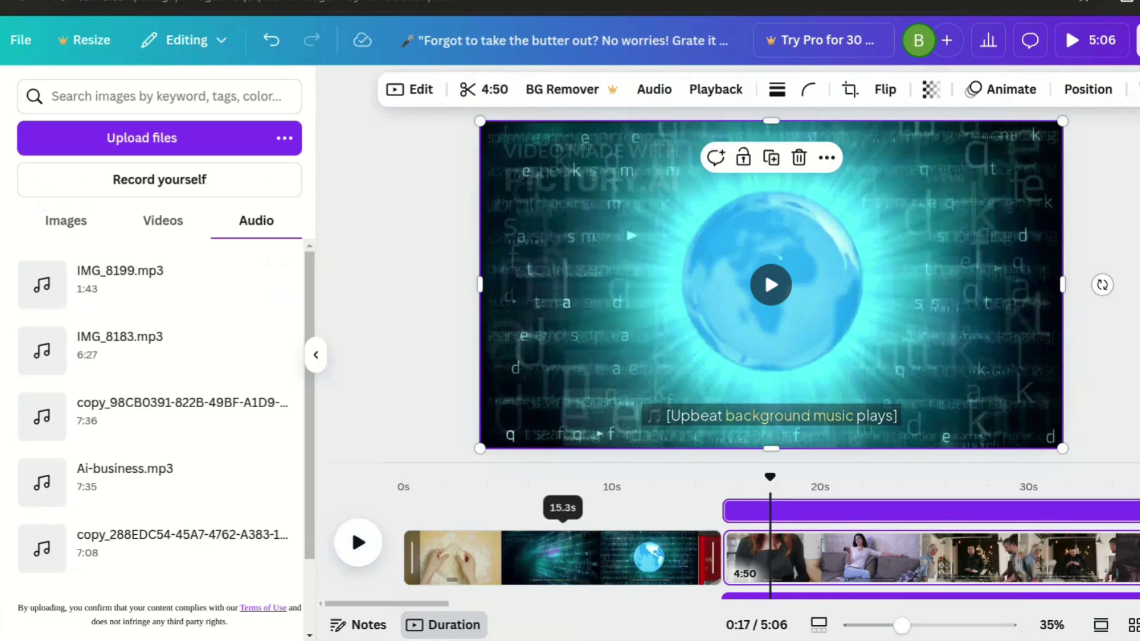
left_click(552, 558)
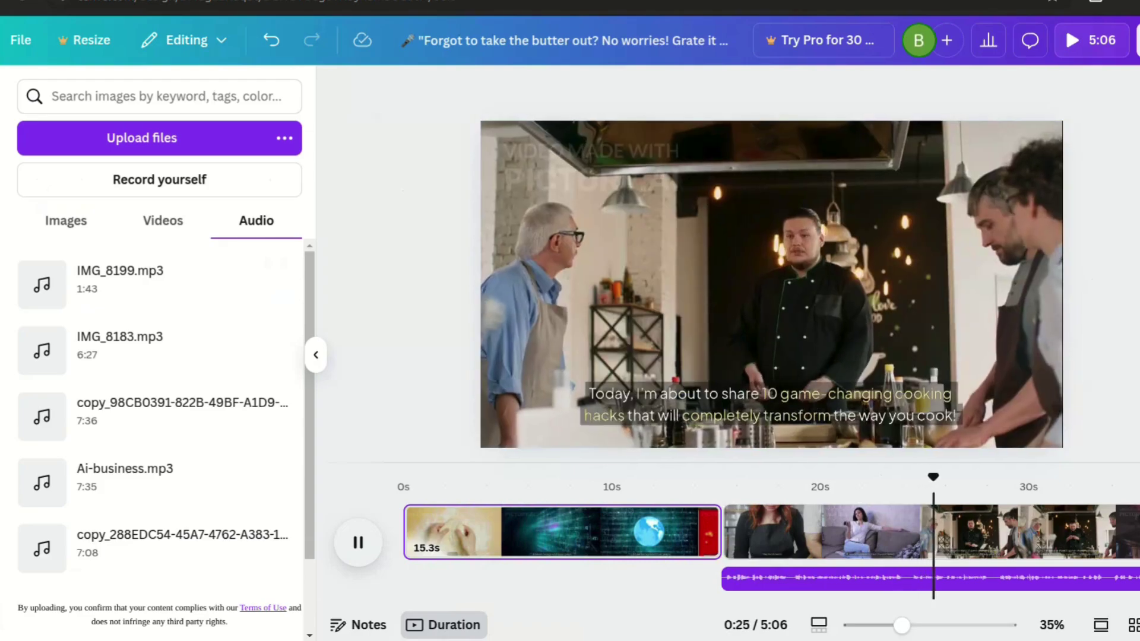
left_click(351, 526)
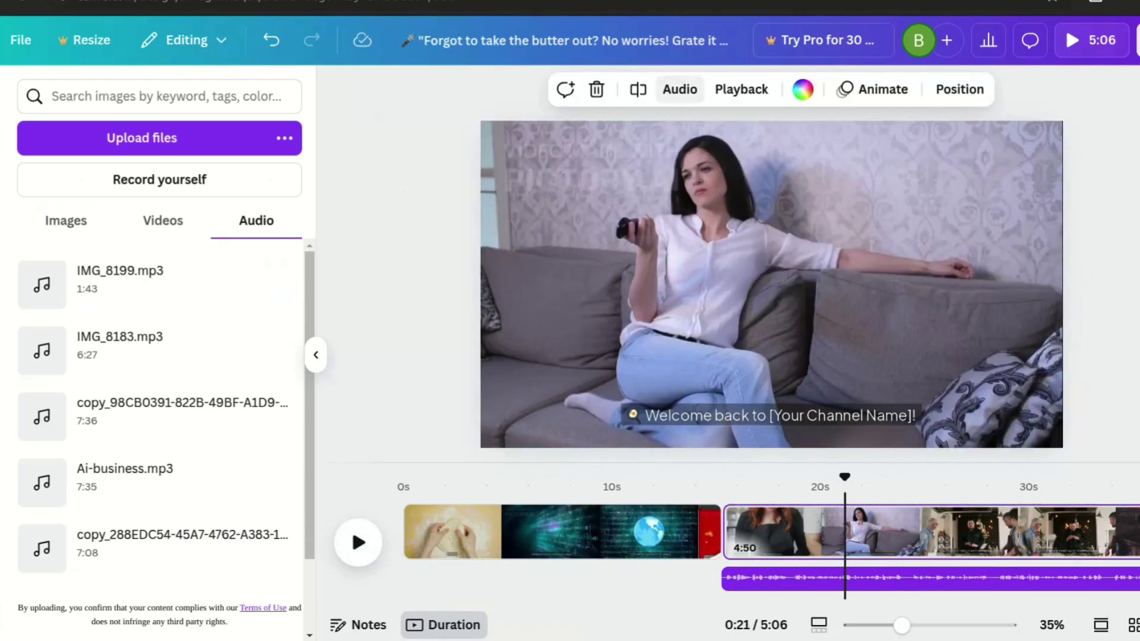
Set the video speed of the second cooking clip to 1.5
left_click(741, 90)
left_click_drag(707, 160, 747, 160)
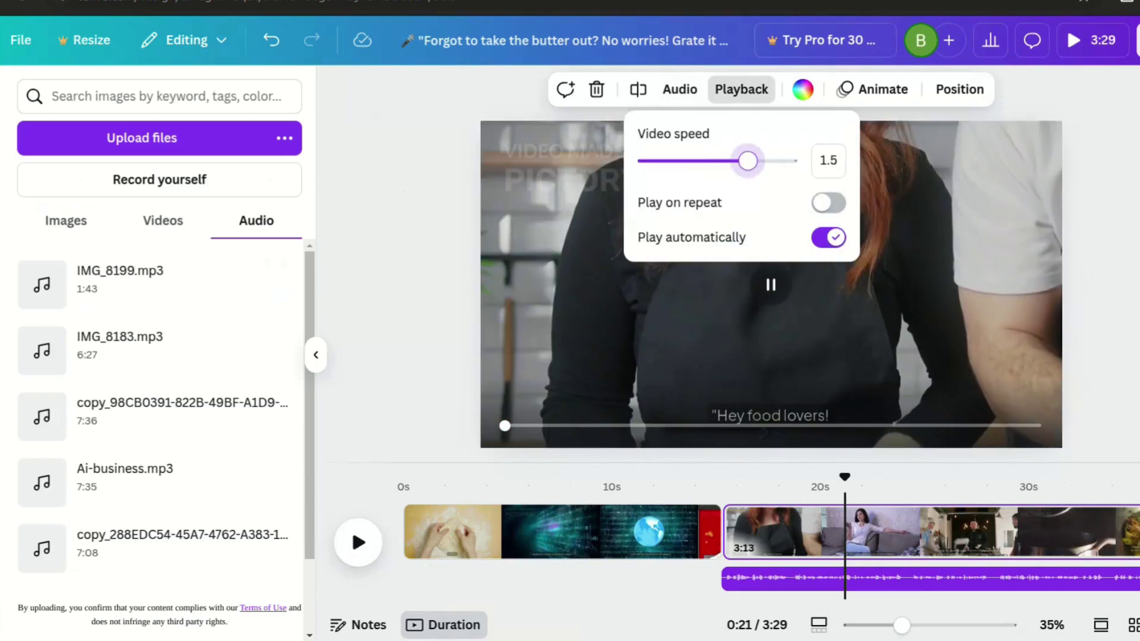